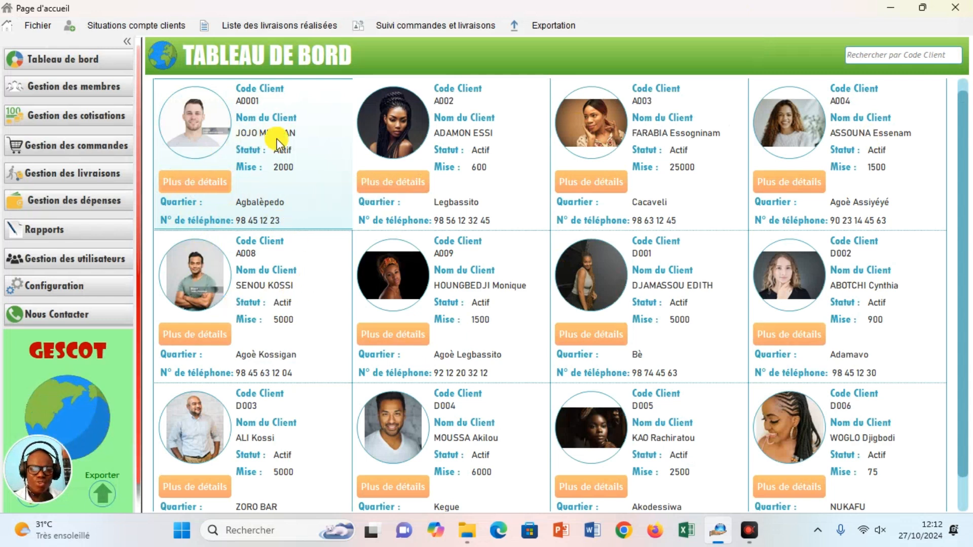
# Open client A0001's contribution details for the range 15/01/2024 to 07/10/2024.
pyautogui.click(203, 193)
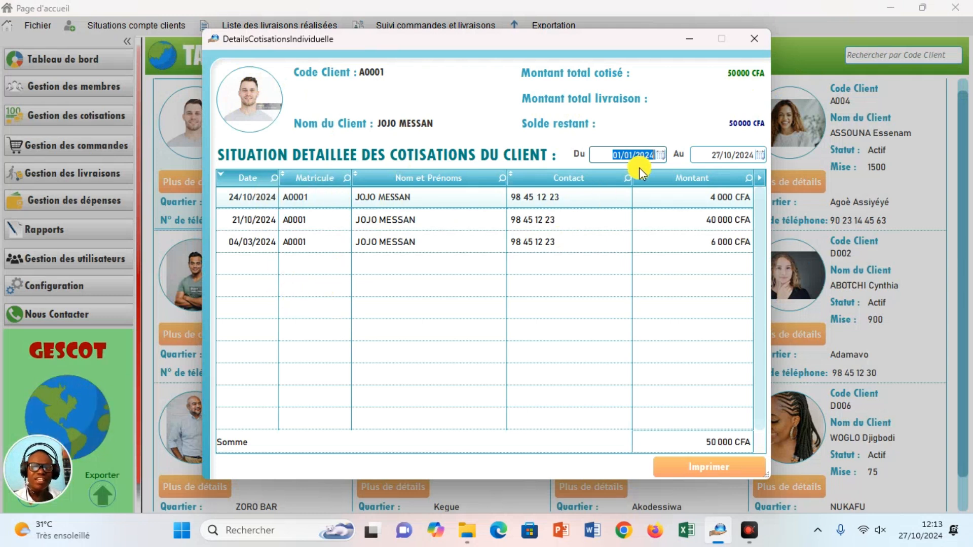
pyautogui.click(661, 156)
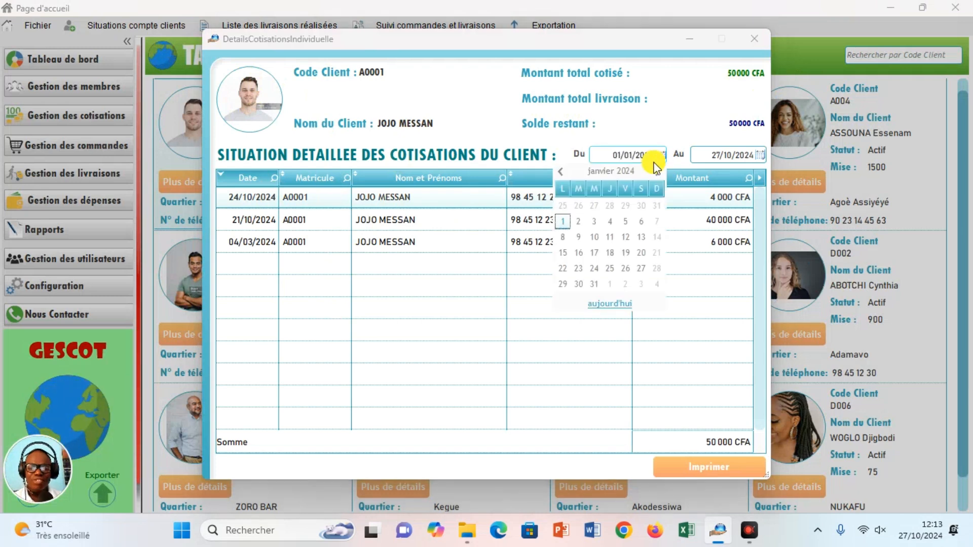
pyautogui.click(564, 253)
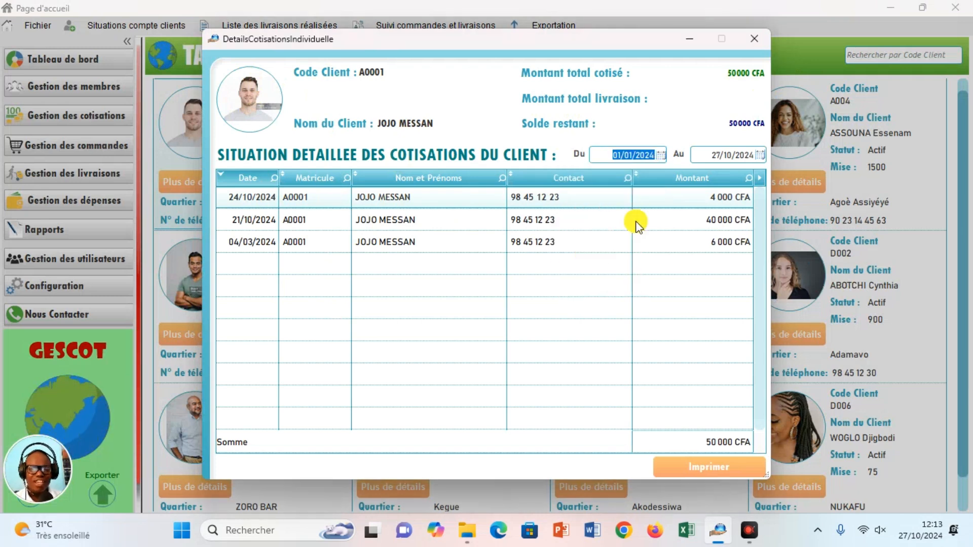
pyautogui.click(758, 155)
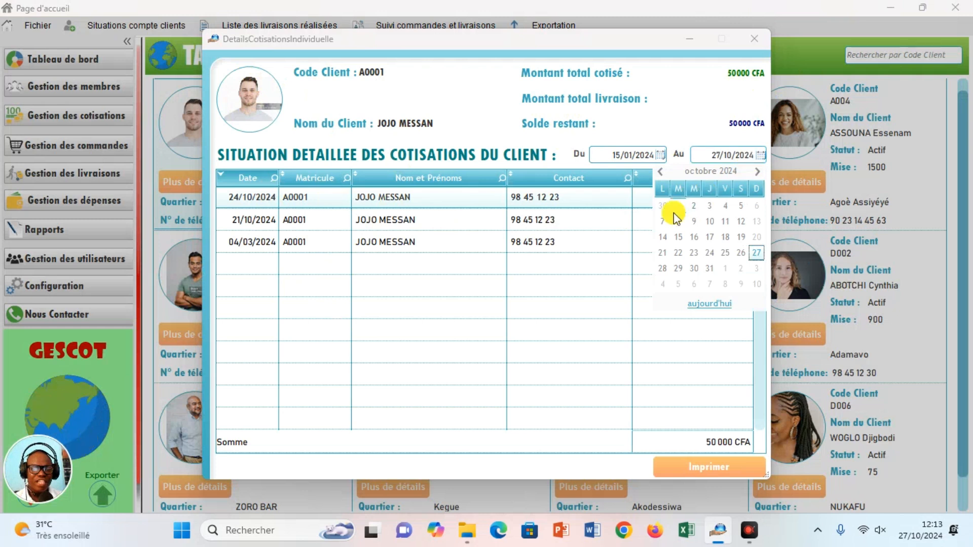
pyautogui.click(662, 221)
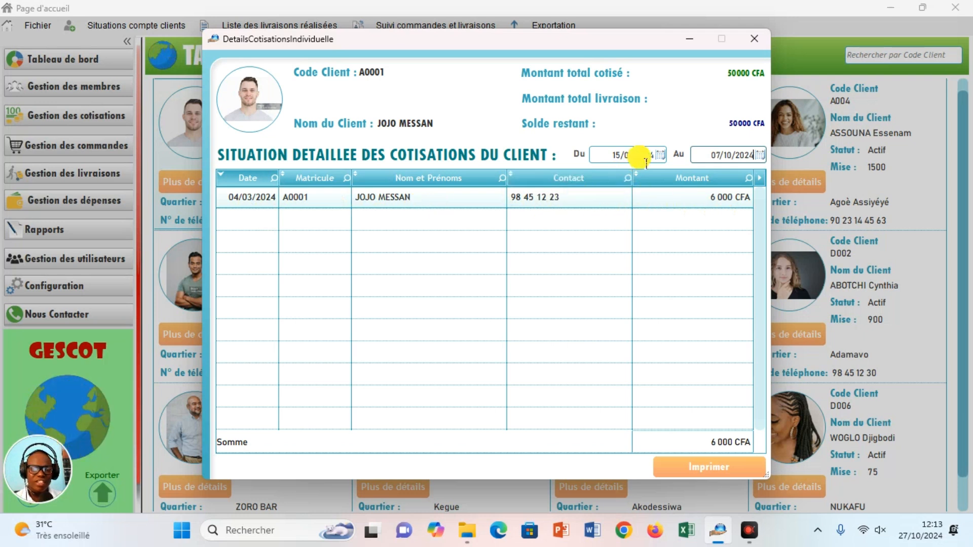
# Change the contribution period to 22/01/2024 through 27/10/2024.
pyautogui.click(659, 155)
pyautogui.click(562, 268)
pyautogui.click(759, 155)
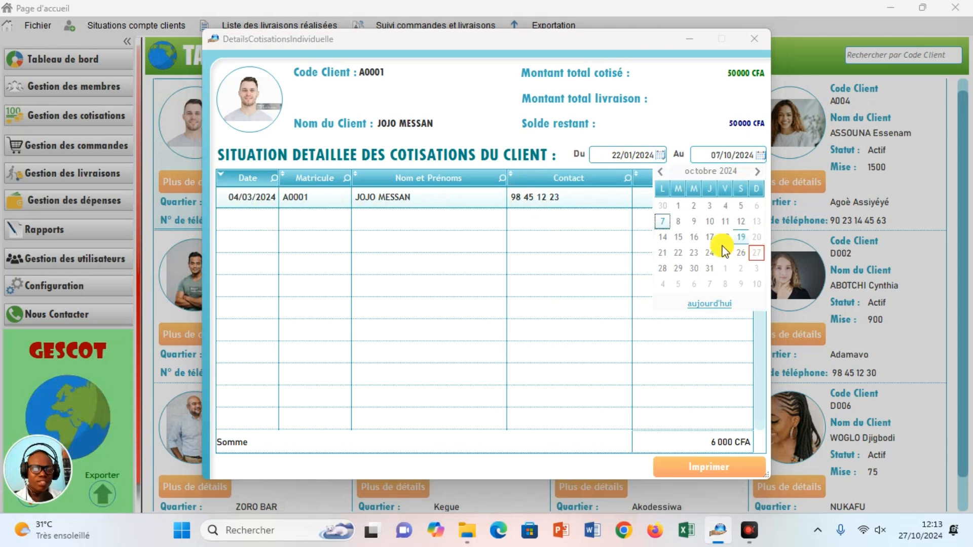
pyautogui.click(756, 252)
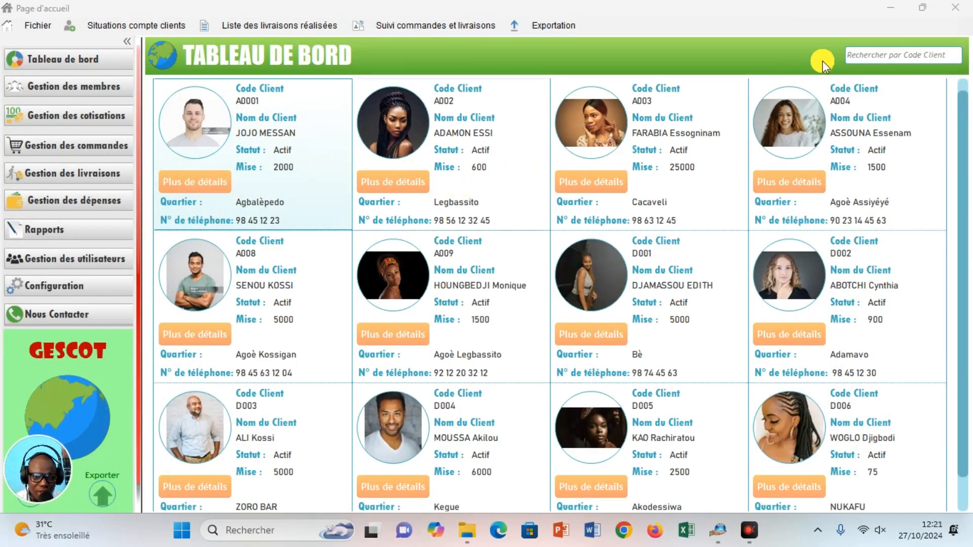
# Filter the dashboard by client code d006 and review D006's contribution details.
pyautogui.click(870, 59)
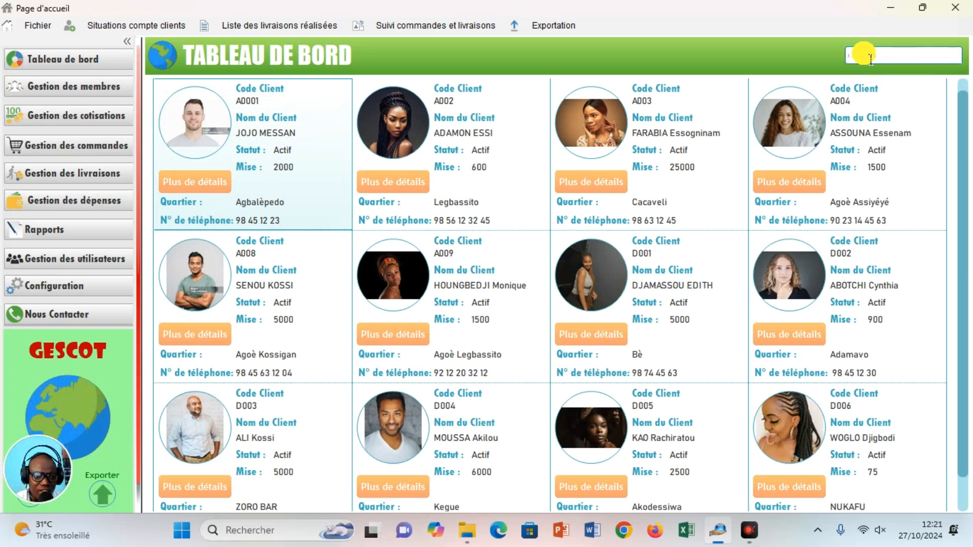
pyautogui.write('d006')
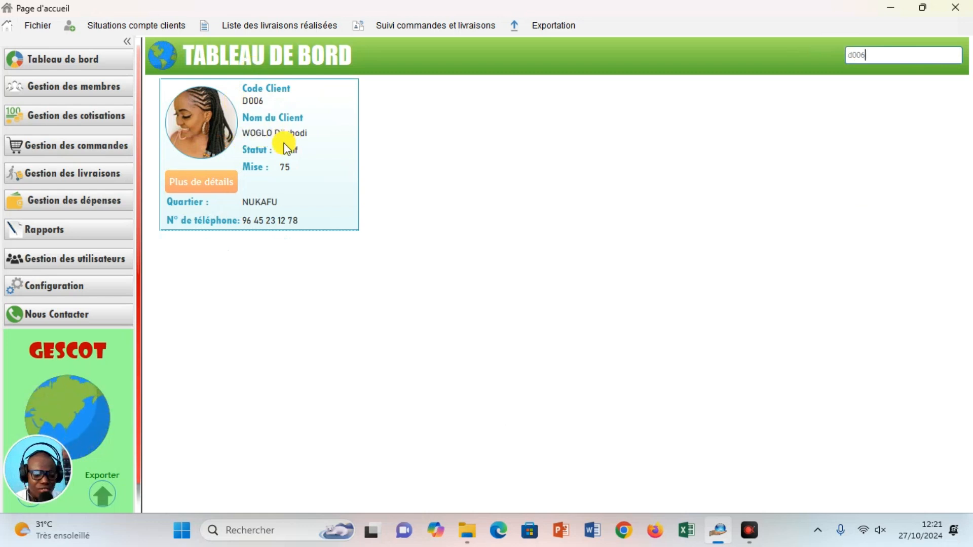
pyautogui.click(214, 191)
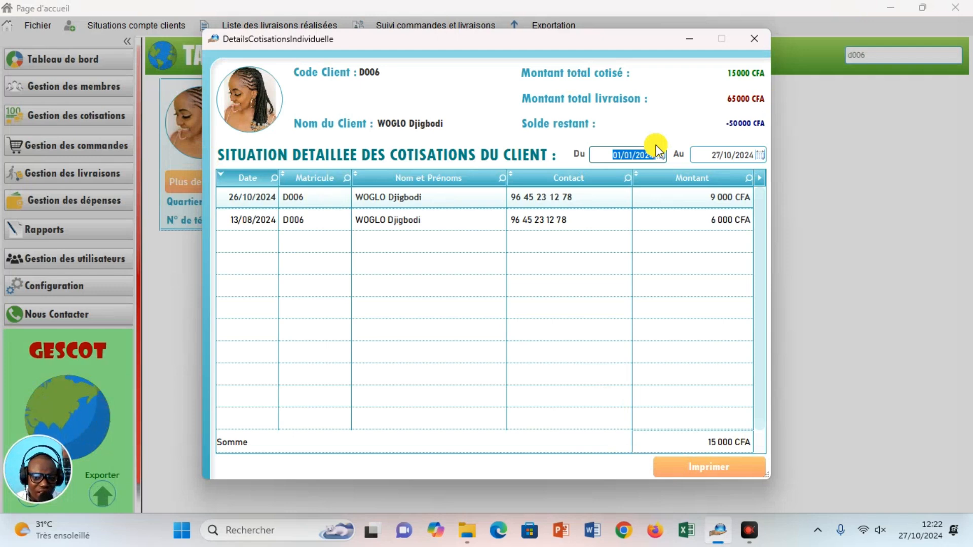
pyautogui.click(756, 39)
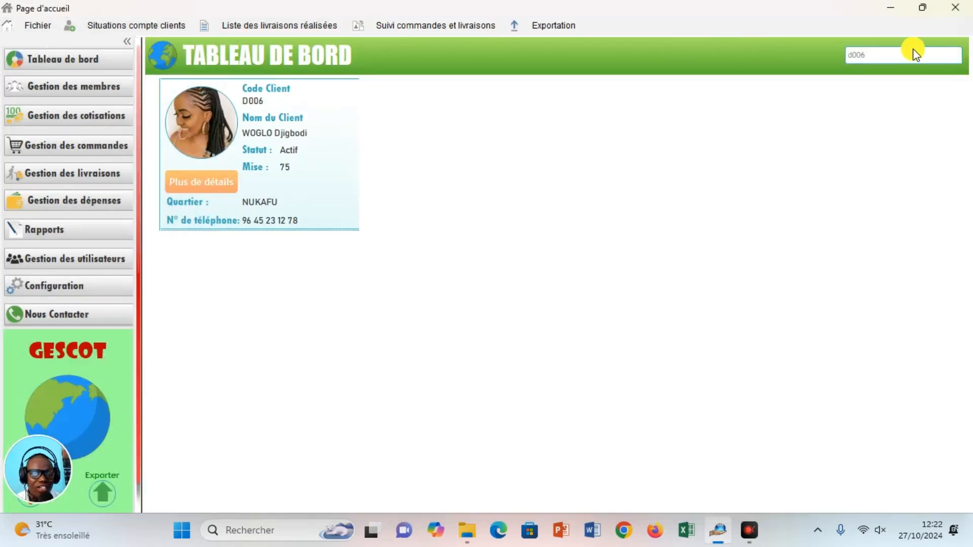
pyautogui.doubleClick(882, 59)
# Delete the d006 search text and scroll through the full client card grid.
pyautogui.press('BackSpace')
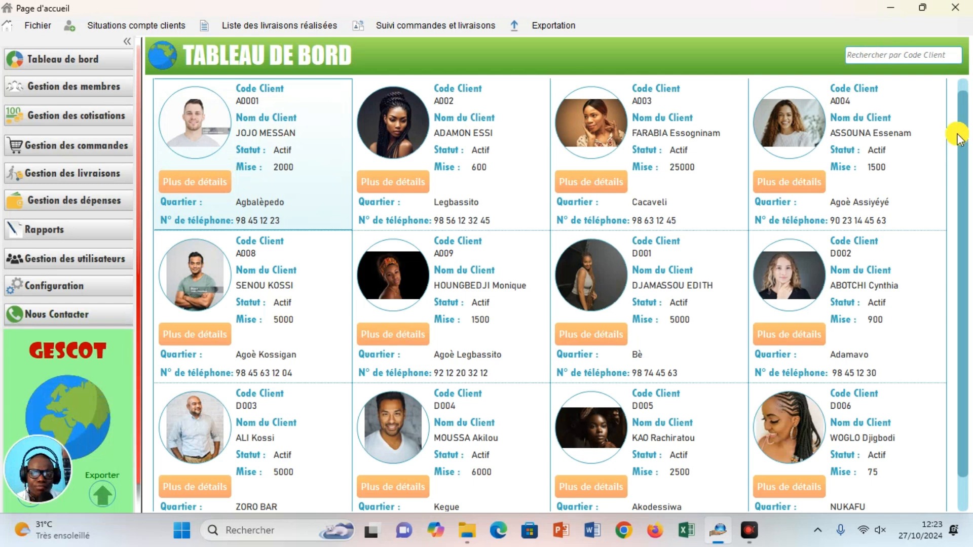
pyautogui.scroll(-1, 969, 251)
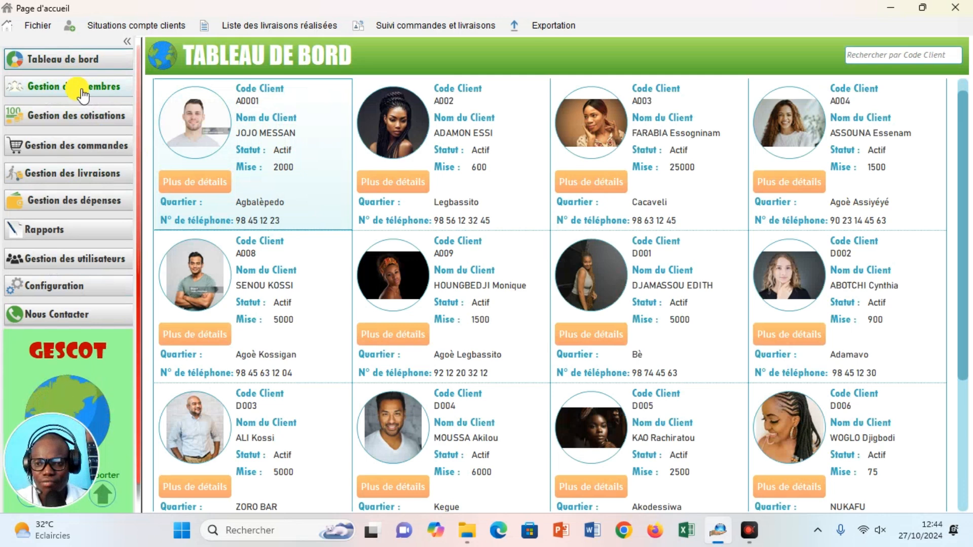
# Open member management and toggle between the active and inactive client filters.
pyautogui.click(82, 92)
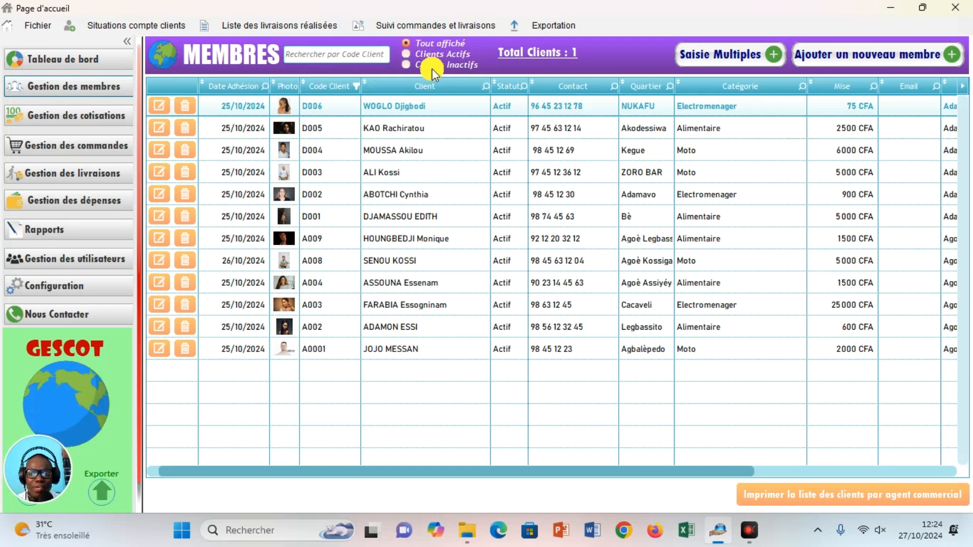
pyautogui.click(405, 54)
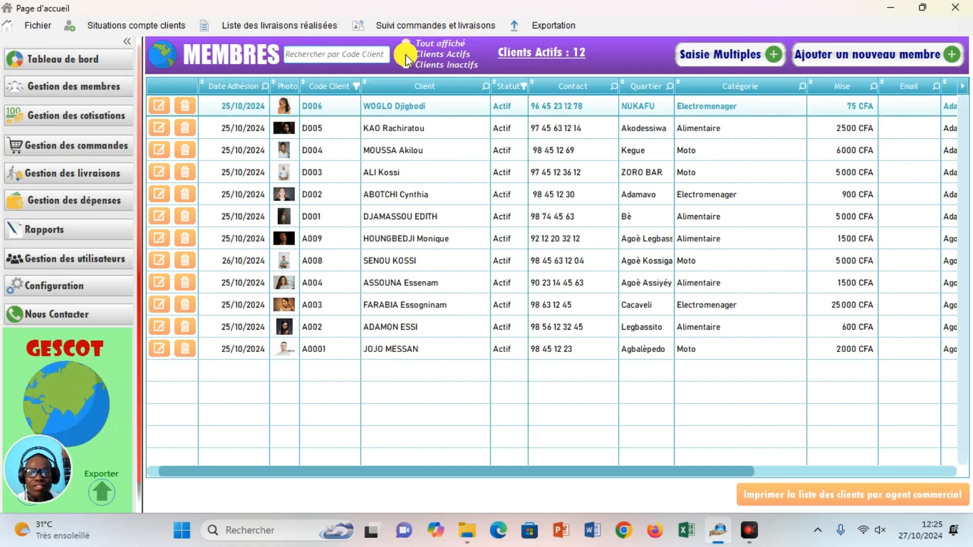
pyautogui.click(408, 65)
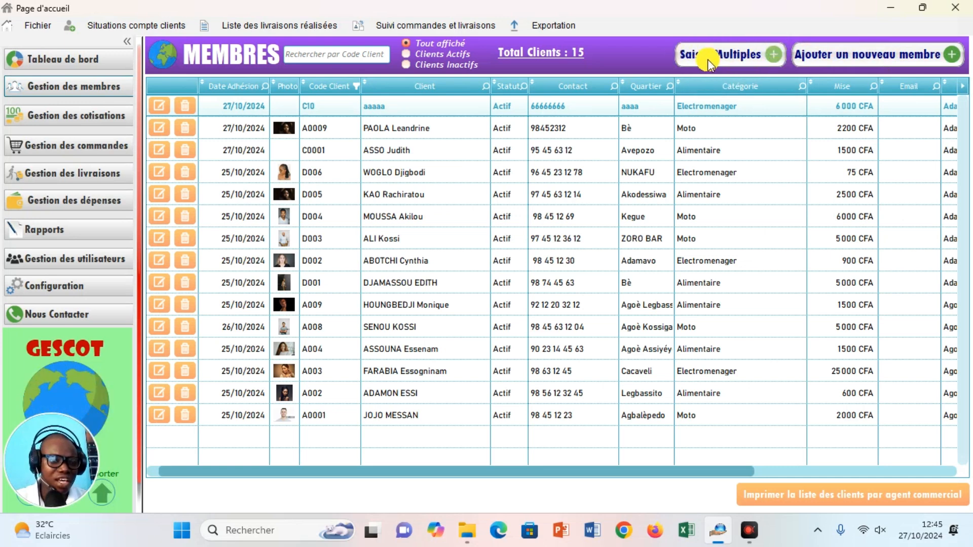
# Open Saisie Multiples dated 21/10/2024 and choose the commercial agent and entry user.
pyautogui.click(775, 57)
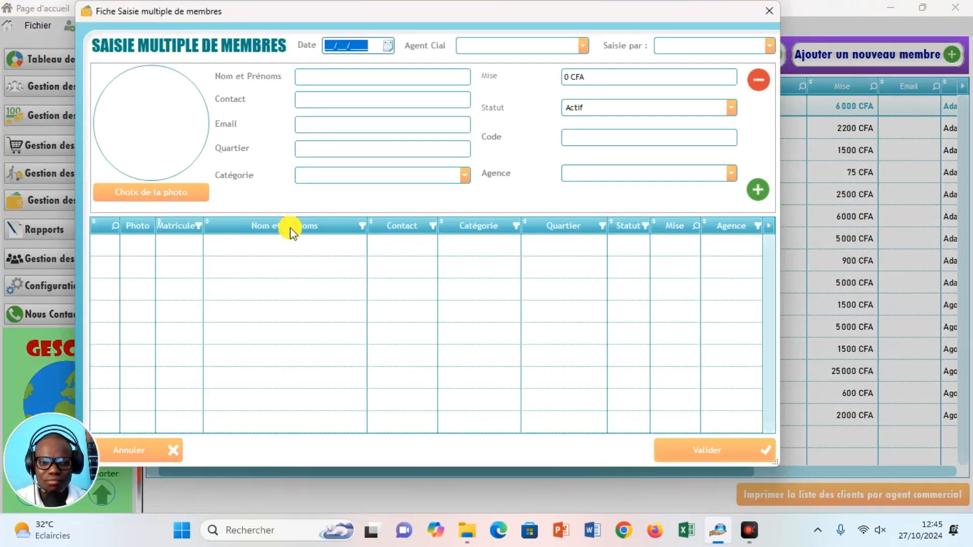
pyautogui.click(386, 47)
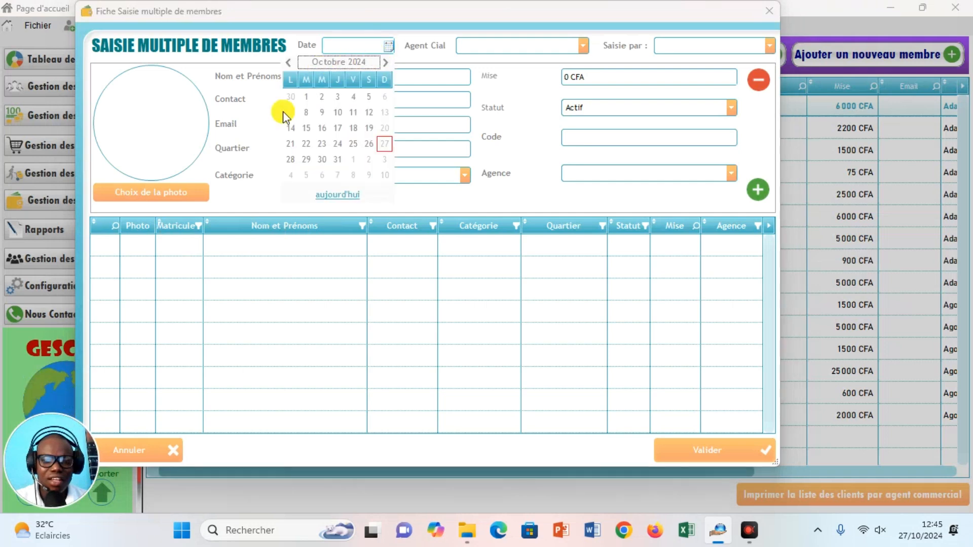
pyautogui.click(292, 145)
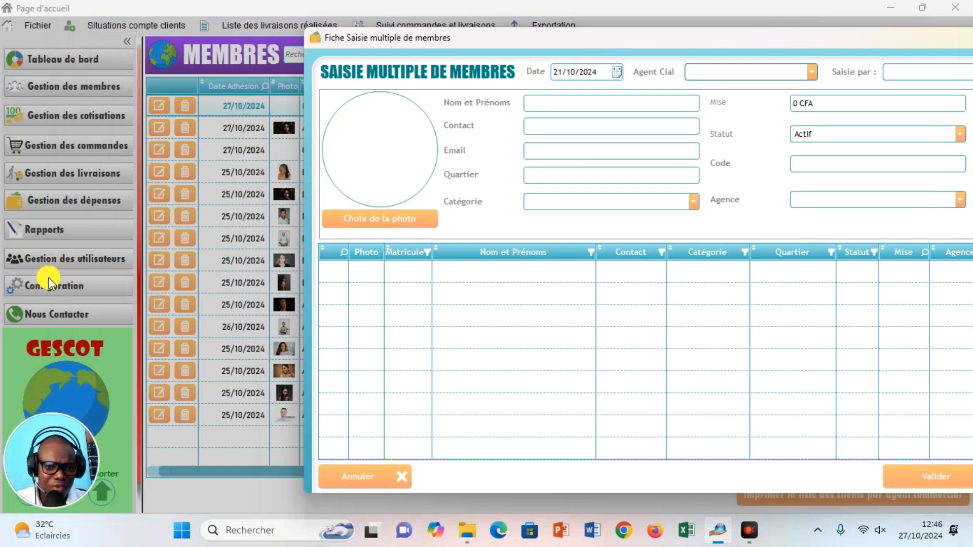
pyautogui.click(812, 71)
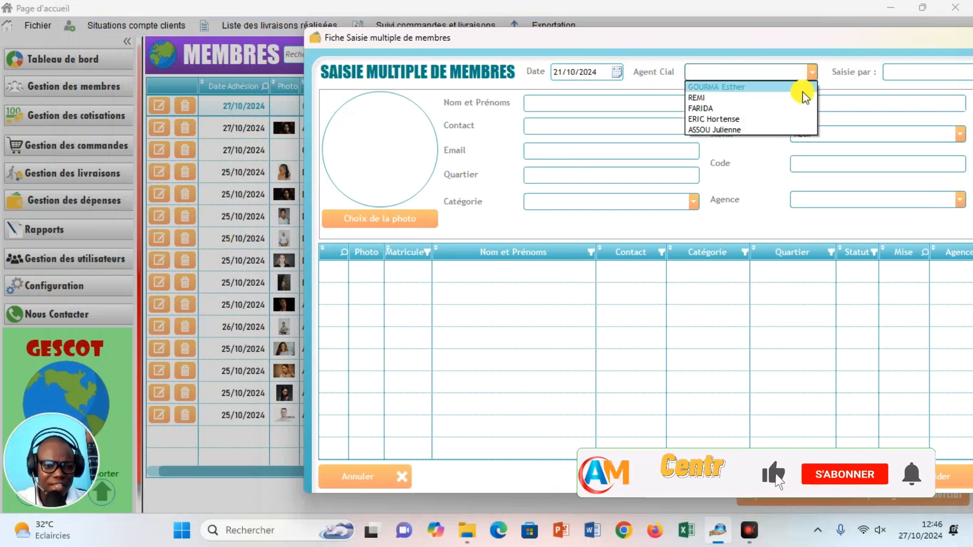
pyautogui.click(714, 131)
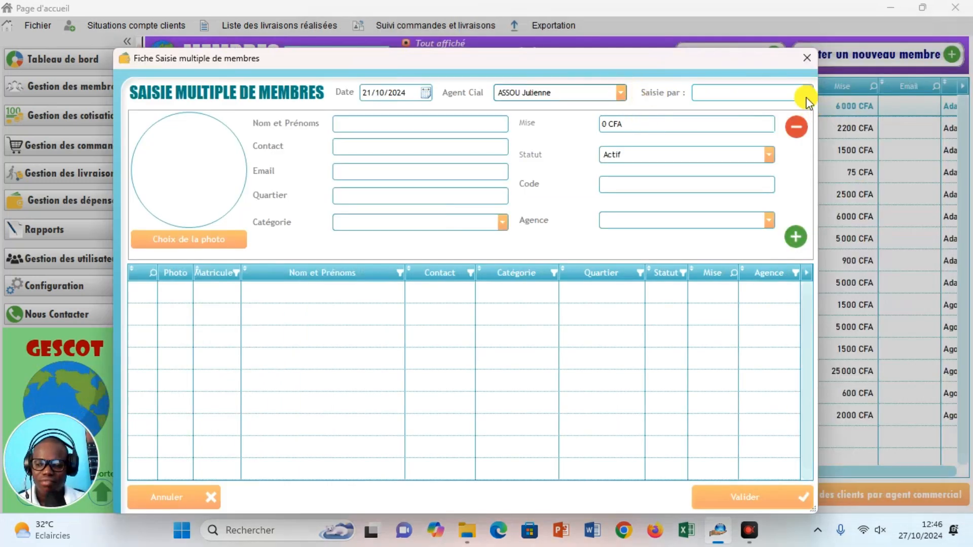
pyautogui.click(807, 92)
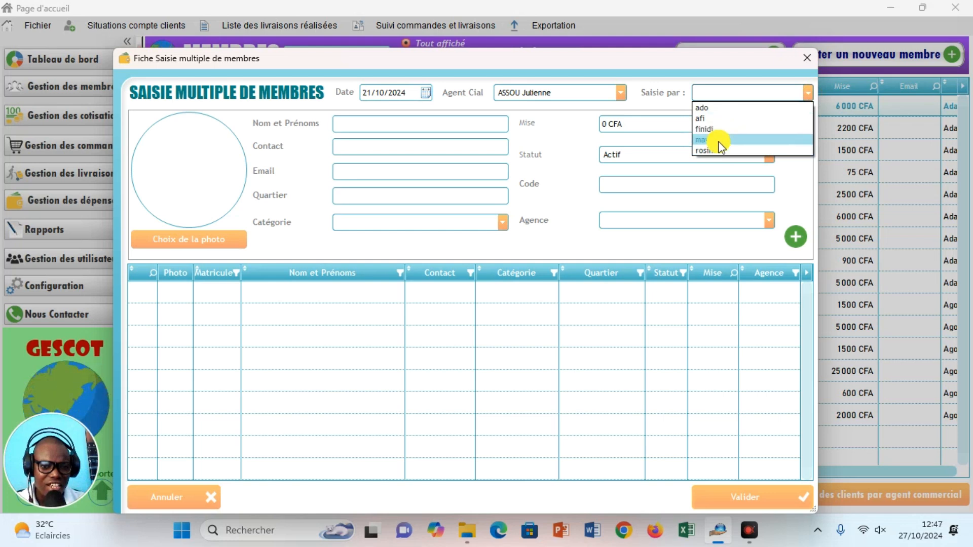
pyautogui.click(715, 151)
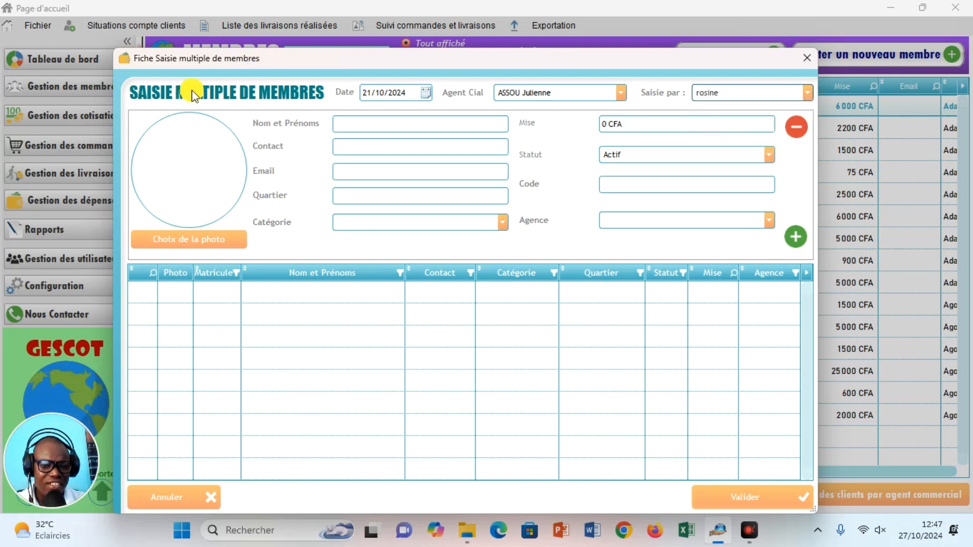
# Enter the new member's full name, phone number and neighbourhood Adakpamè.
pyautogui.click(359, 124)
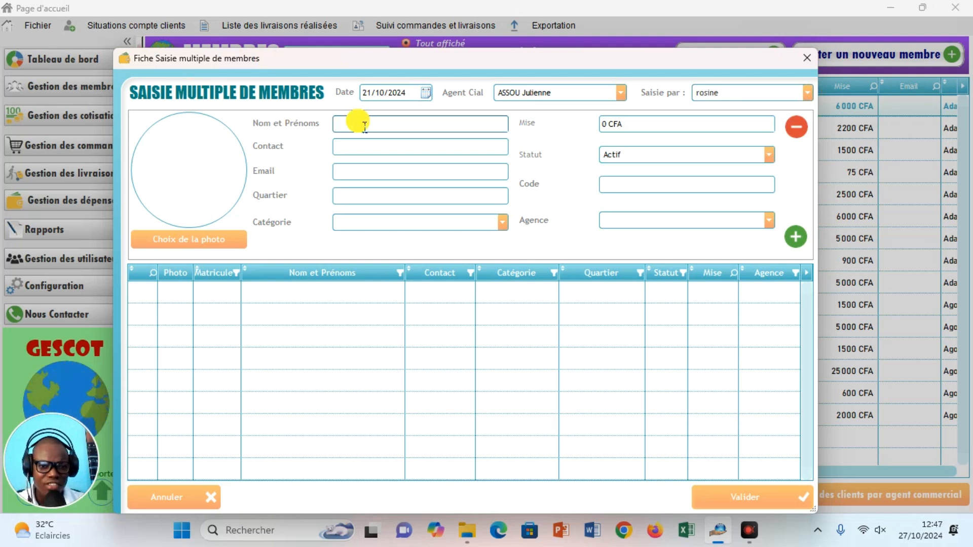
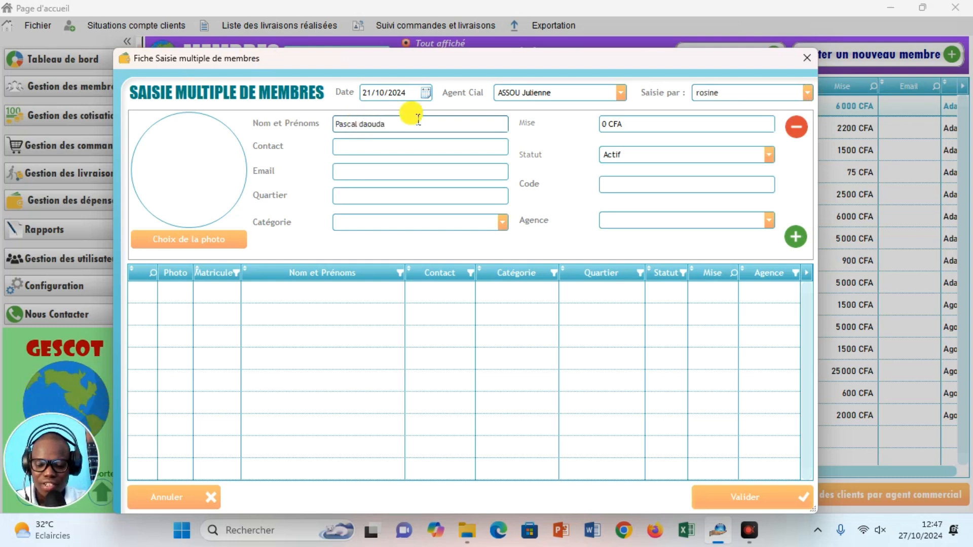
pyautogui.click(379, 148)
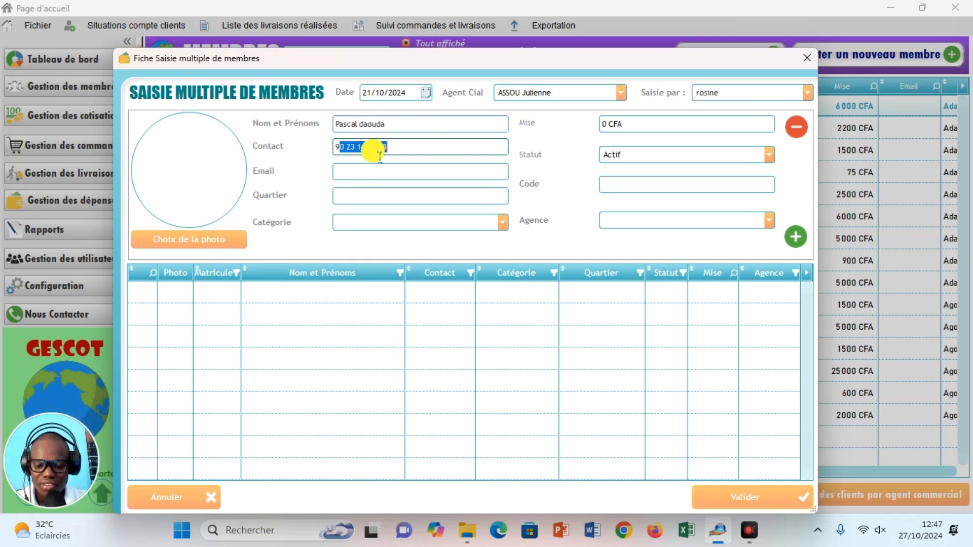
pyautogui.write('6 23 12 45')
pyautogui.click(355, 175)
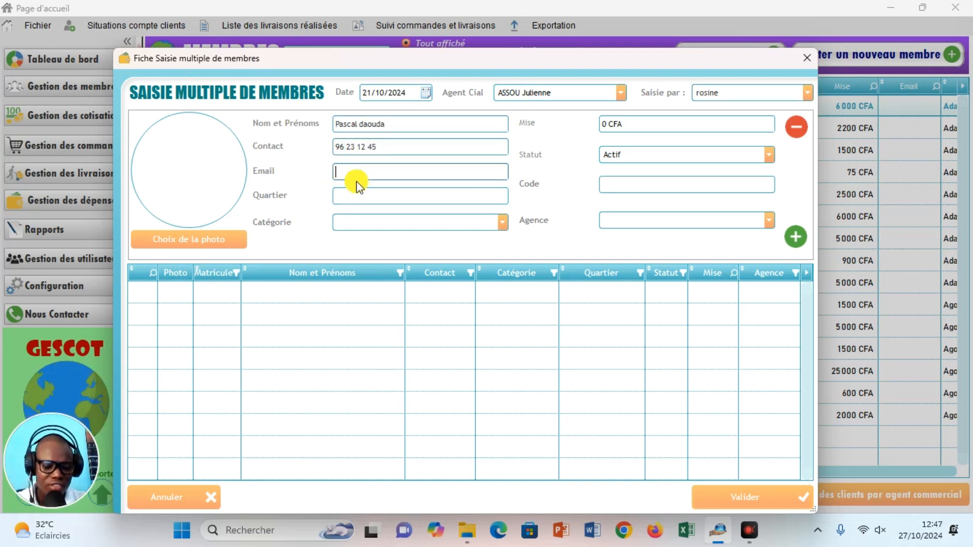
pyautogui.click(355, 196)
pyautogui.write('A')
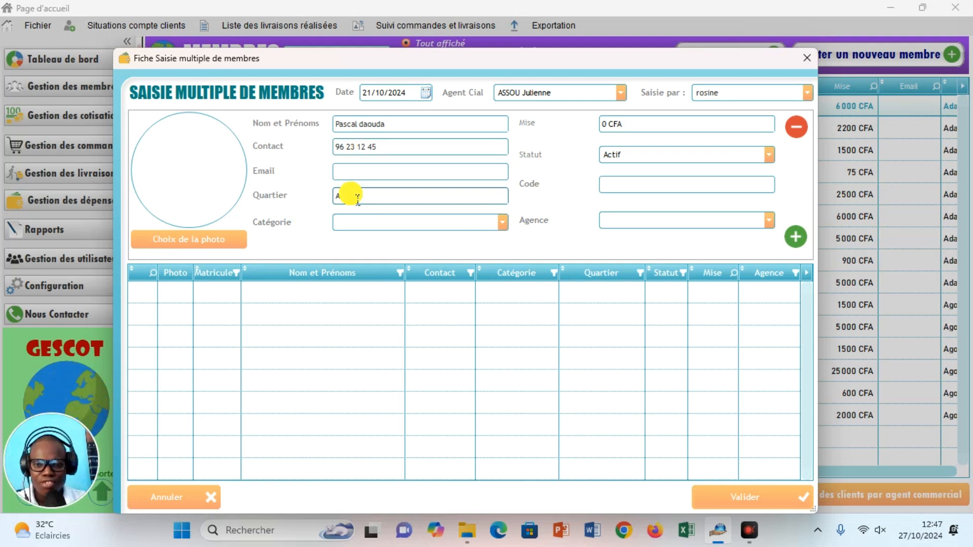
pyautogui.write('dakpamè')
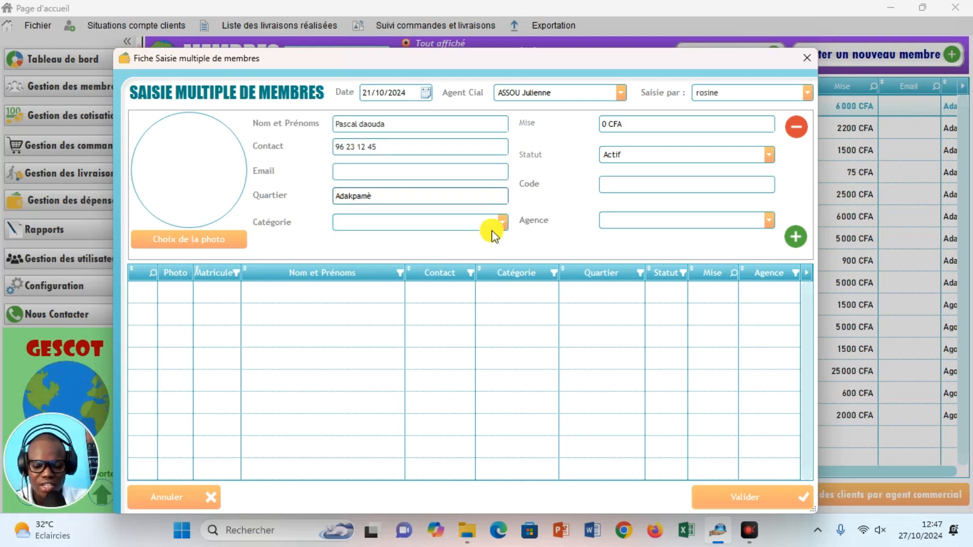
# Set category Moto, contribution 2000 CFA, code E0001 and agency Adakpamè.
pyautogui.click(501, 225)
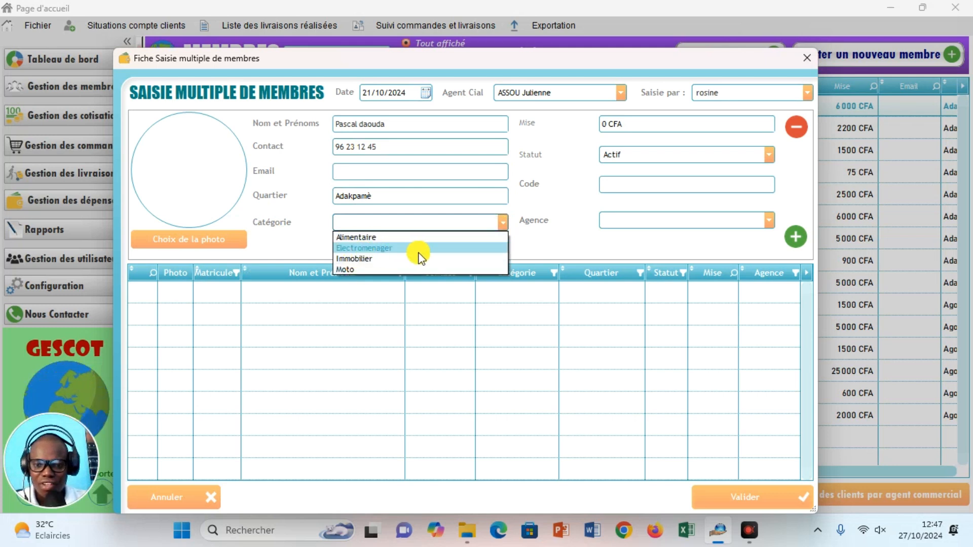
pyautogui.click(354, 269)
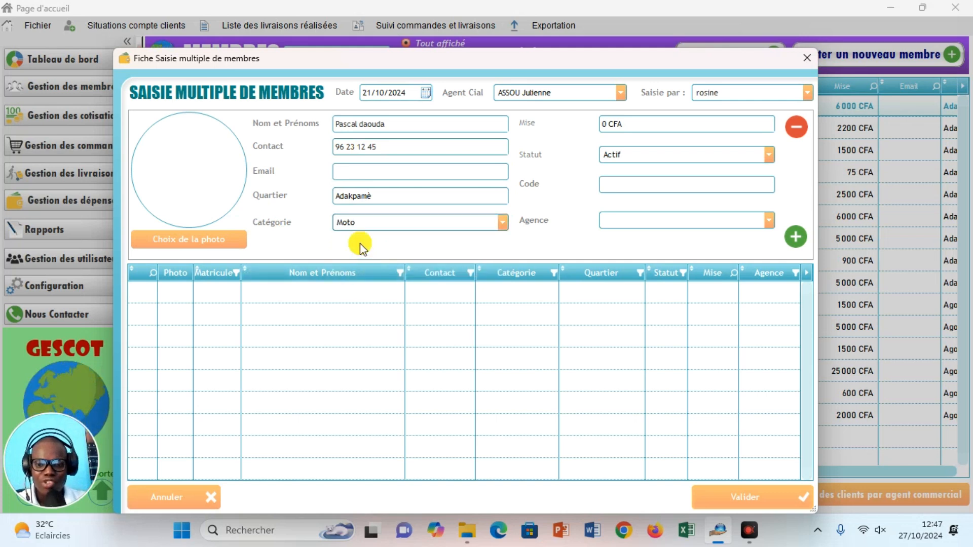
pyautogui.click(628, 125)
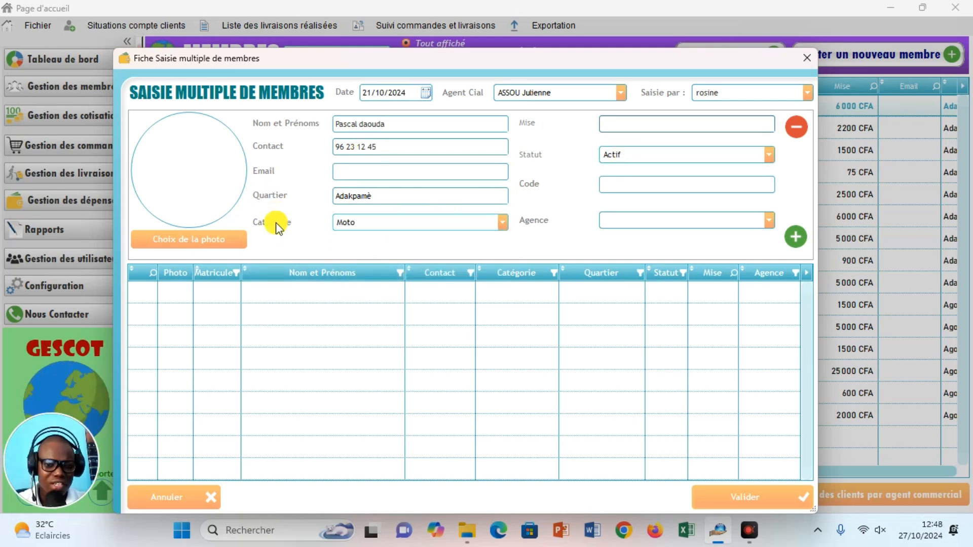
pyautogui.click(627, 130)
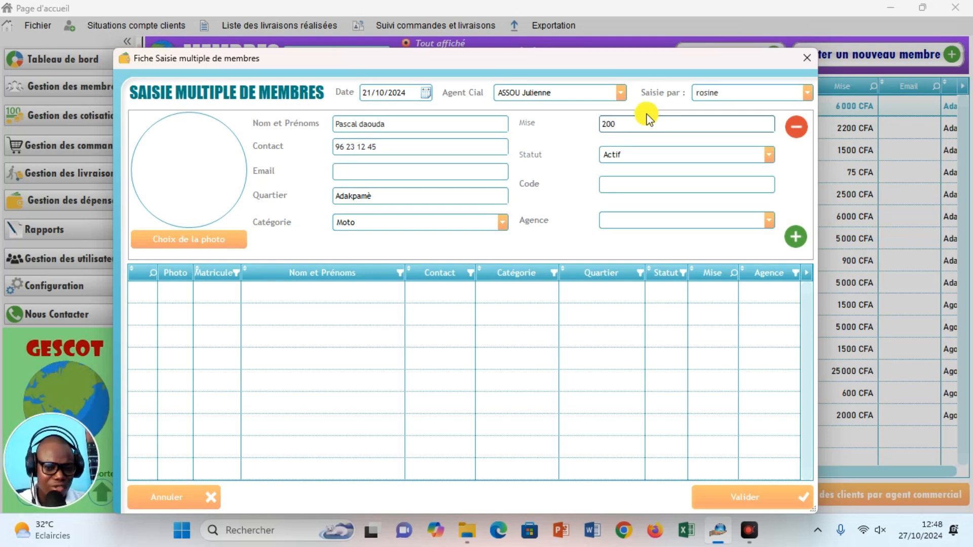
pyautogui.write('0')
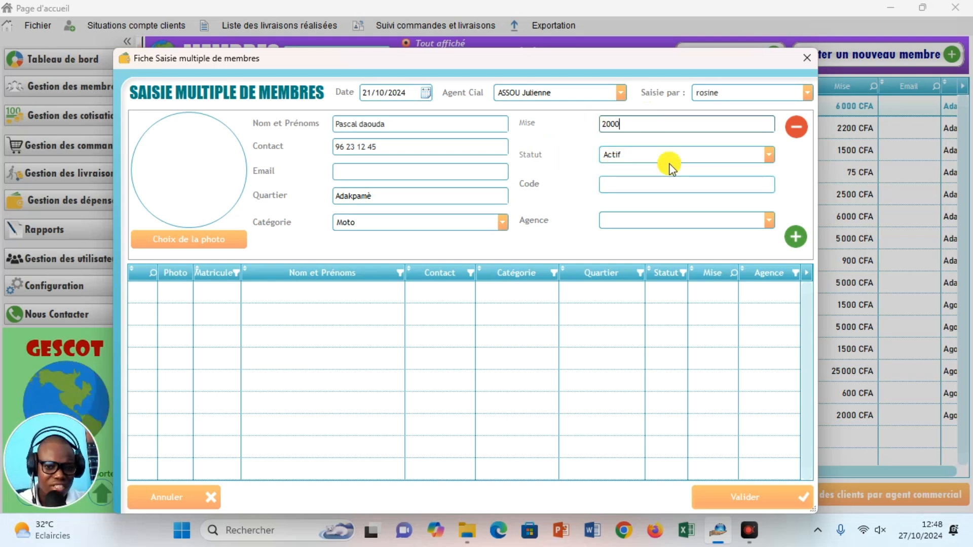
pyautogui.click(647, 190)
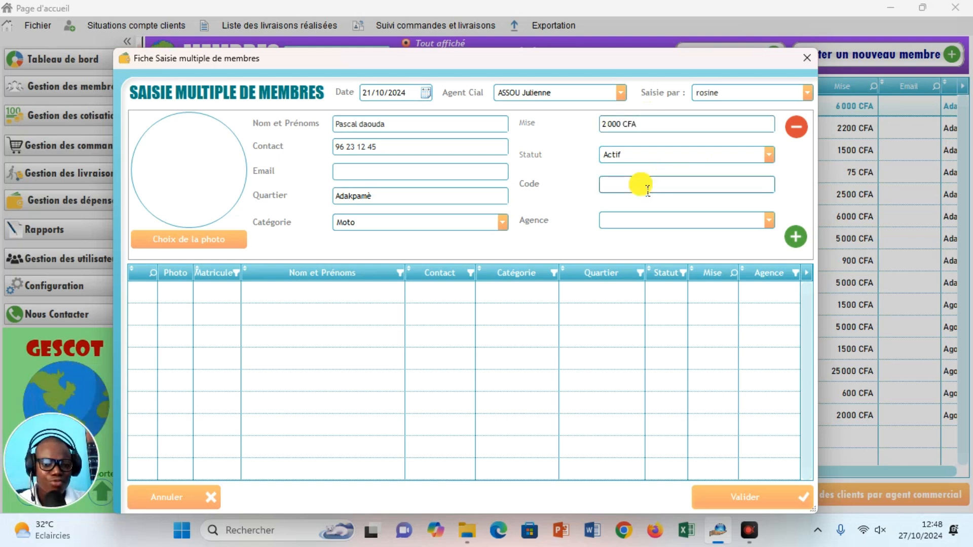
pyautogui.write('E0001')
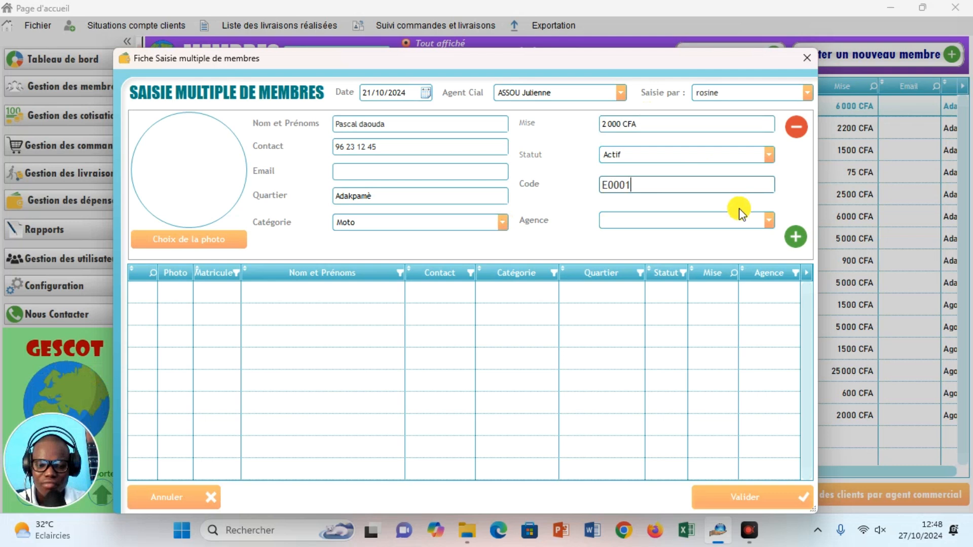
pyautogui.click(765, 220)
pyautogui.click(665, 244)
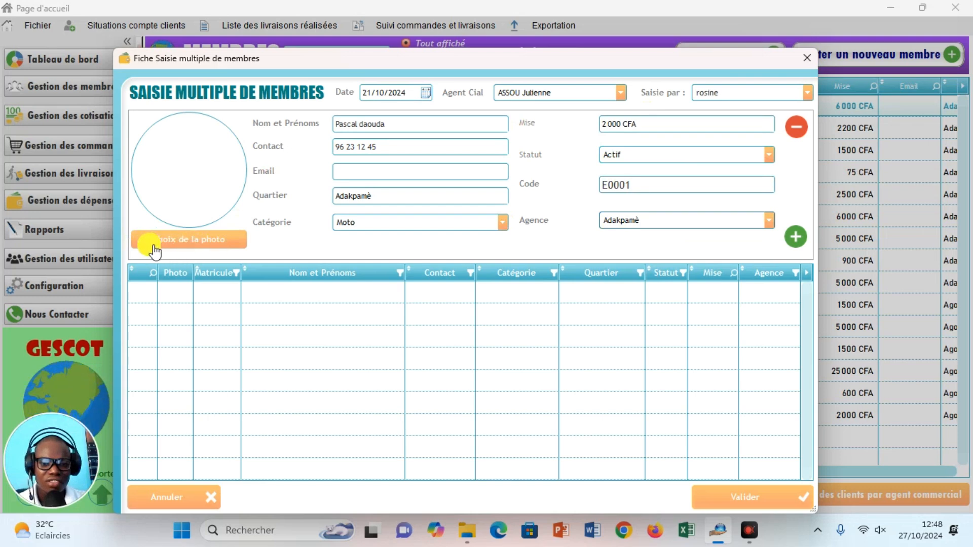
# Attach the 'images ss' photo and add member E0001 to the entry grid.
pyautogui.click(198, 248)
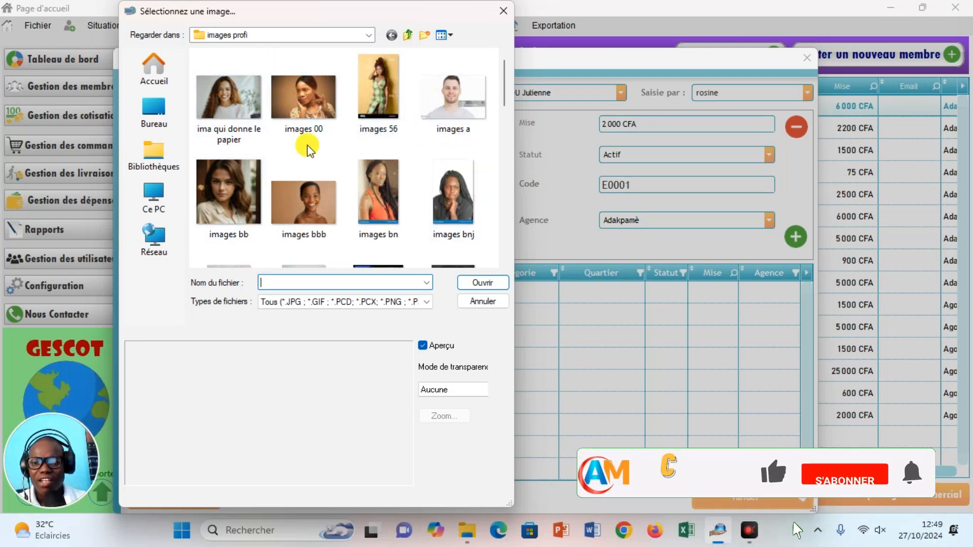
pyautogui.moveTo(501, 84); pyautogui.dragTo(501, 193)
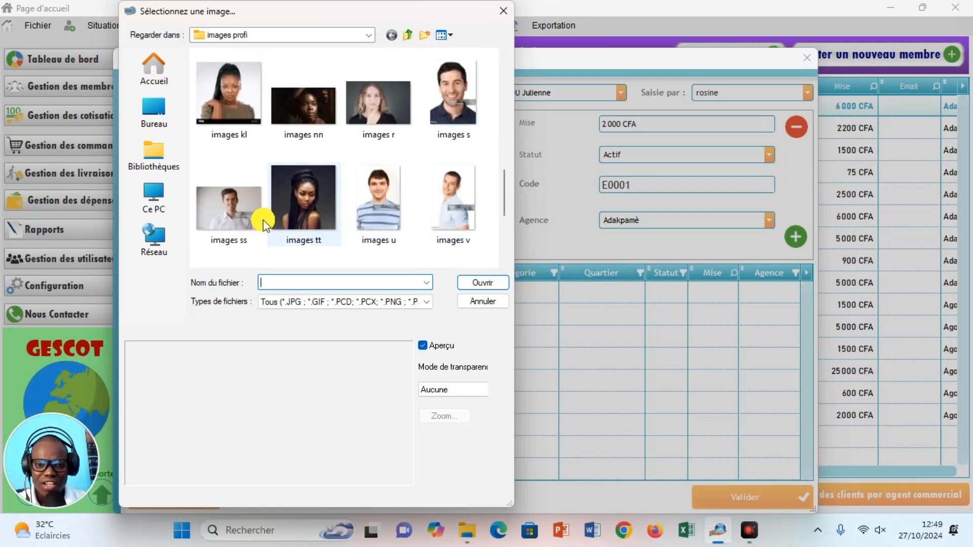
pyautogui.click(232, 213)
pyautogui.click(482, 283)
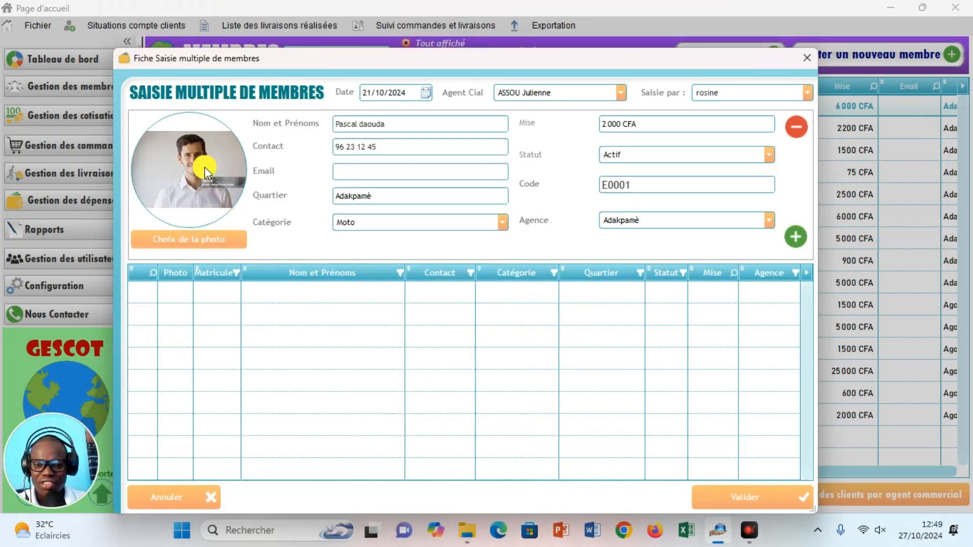
pyautogui.click(793, 240)
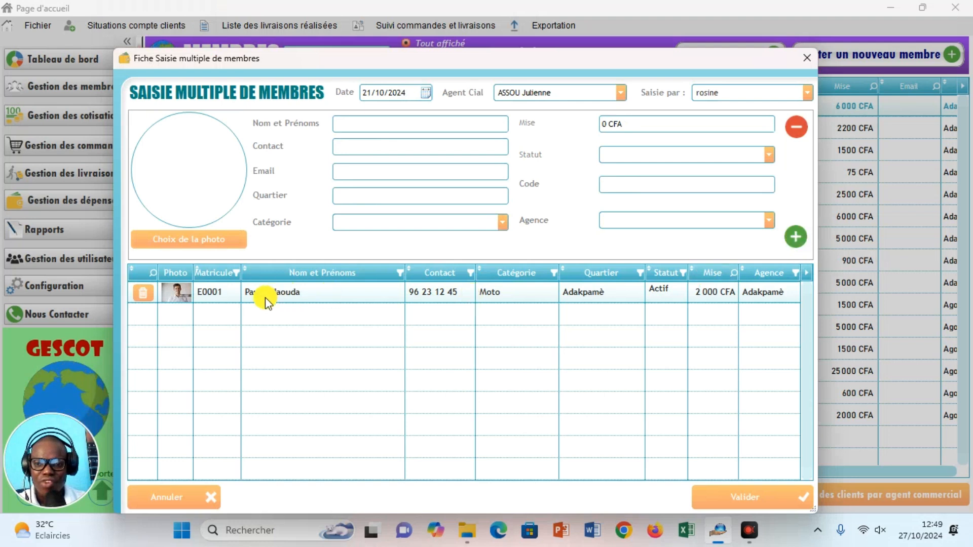
# Enter the second member's name and phone, neighbourhood Adamavo, and category Immobilier.
pyautogui.click(450, 127)
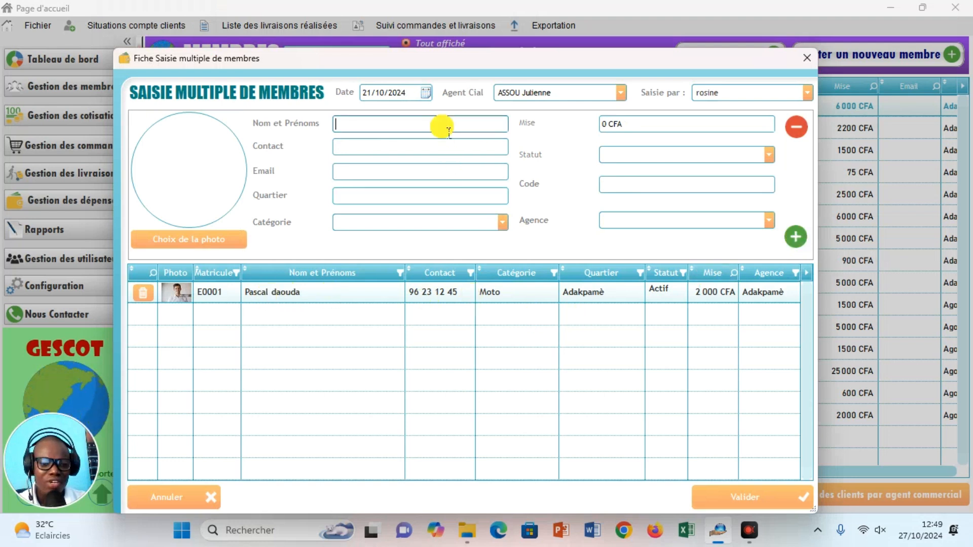
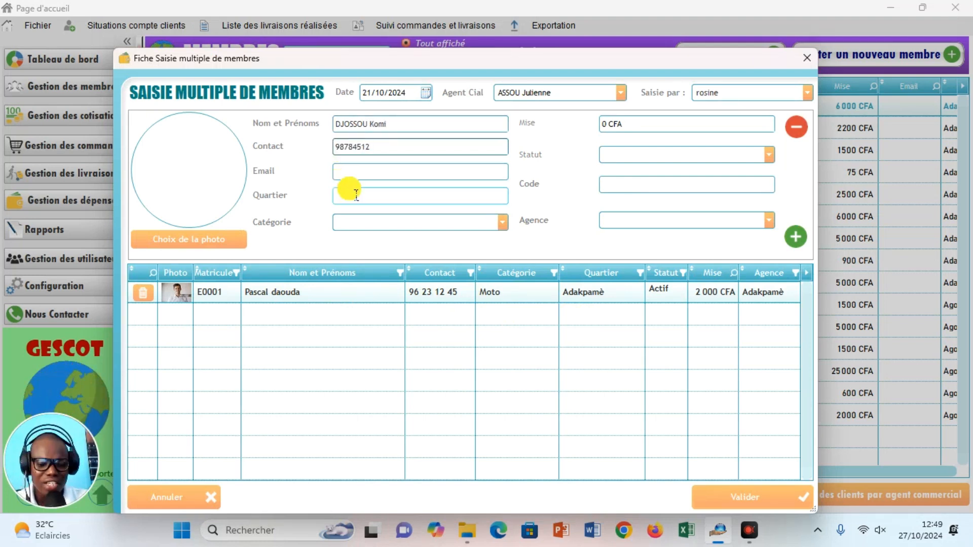
pyautogui.click(358, 173)
pyautogui.click(353, 197)
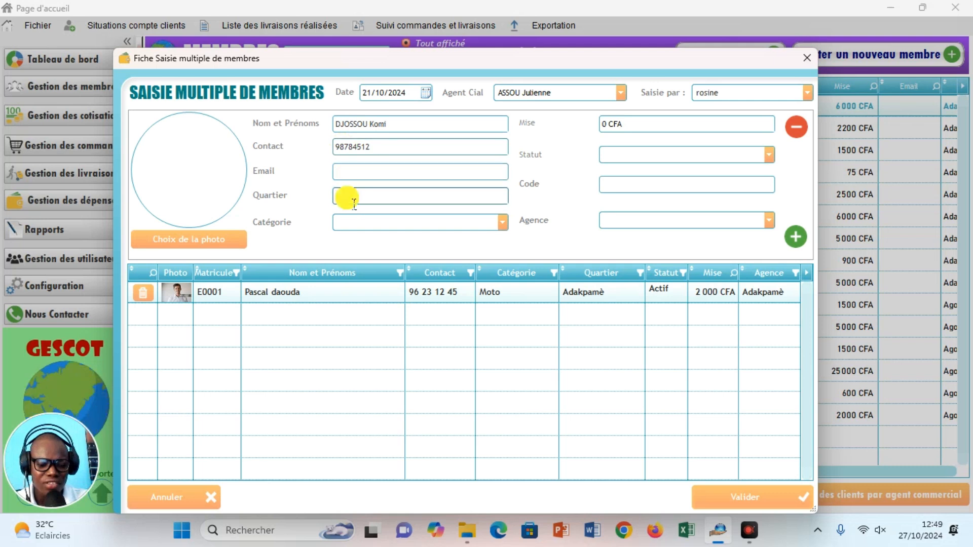
pyautogui.write('Adamavo')
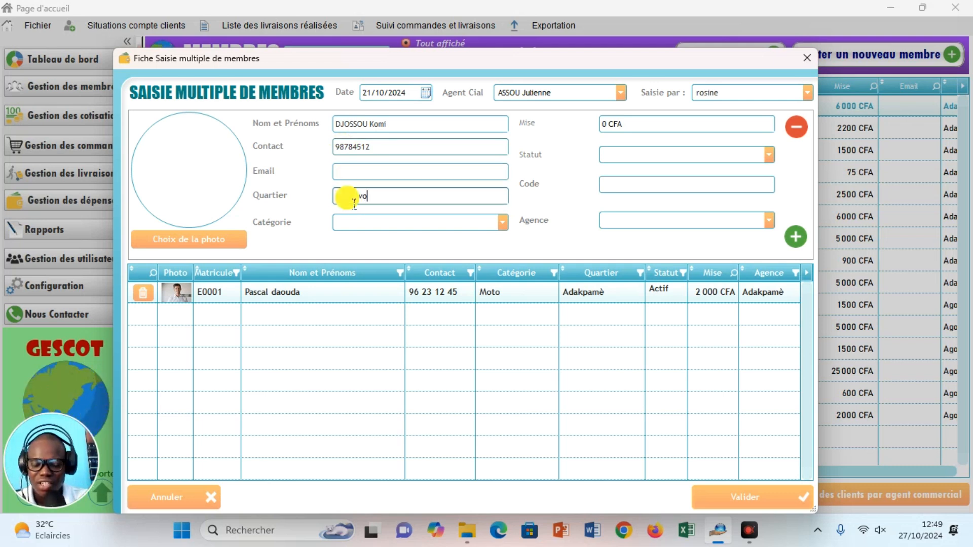
pyautogui.click(502, 222)
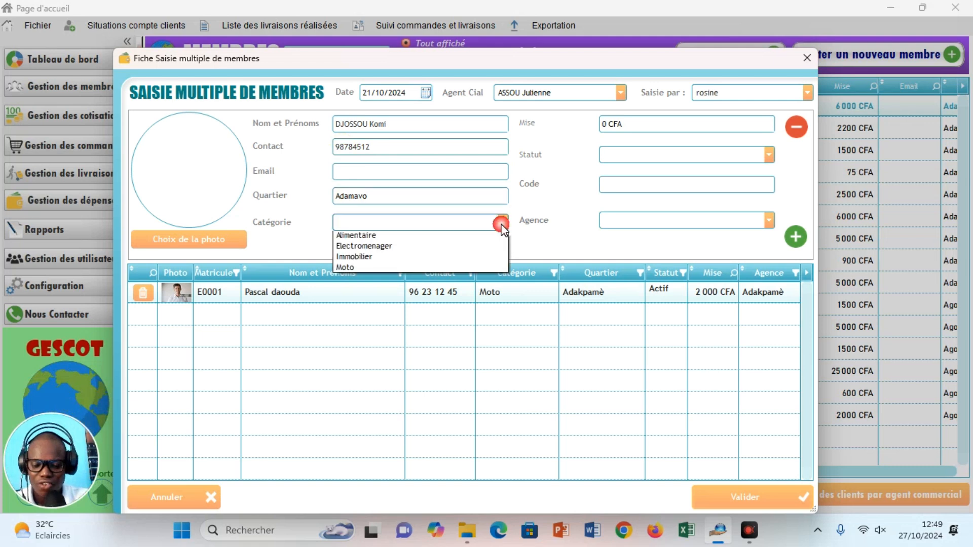
pyautogui.click(358, 260)
# Set the contribution to 5000 CFA, code E001 and agency Adakpamè.
pyautogui.click(631, 127)
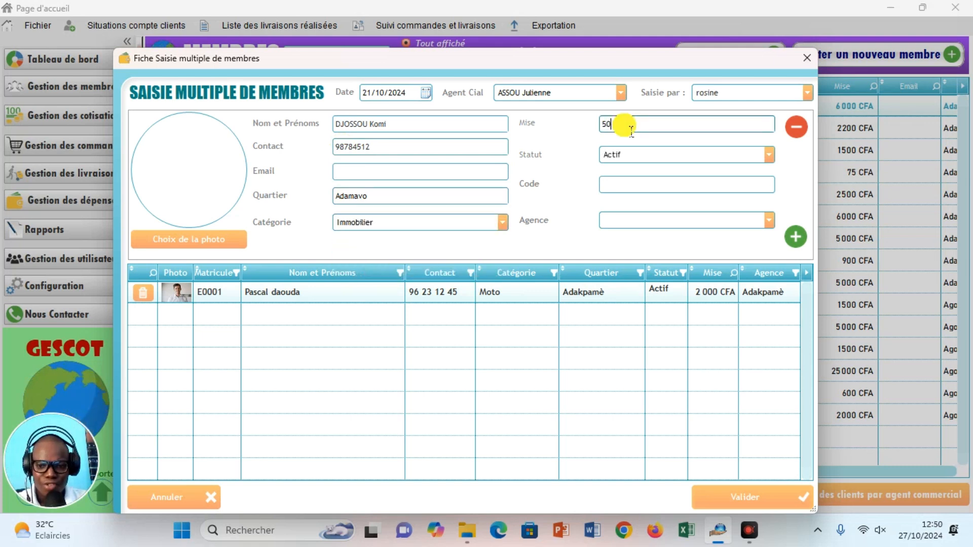
pyautogui.write('5000')
pyautogui.click(627, 185)
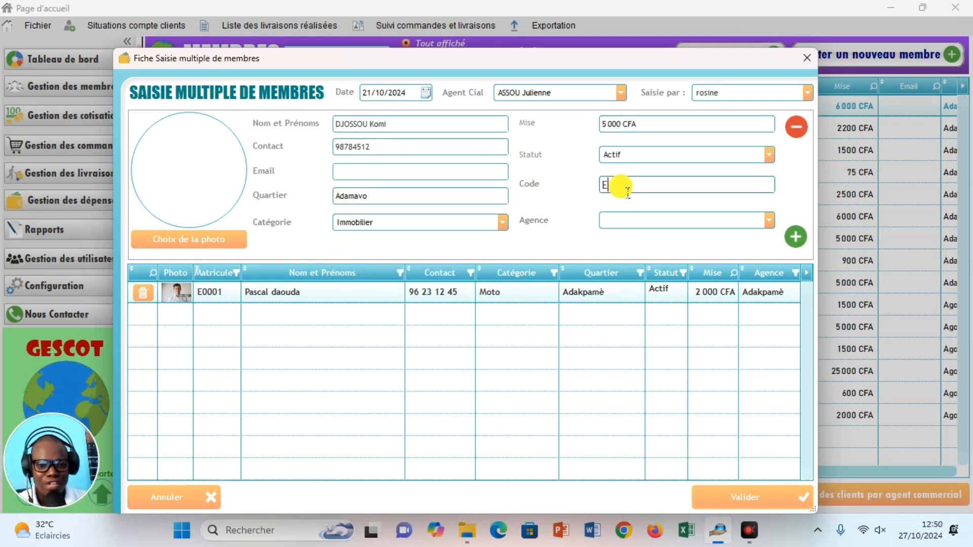
pyautogui.write('E0001')
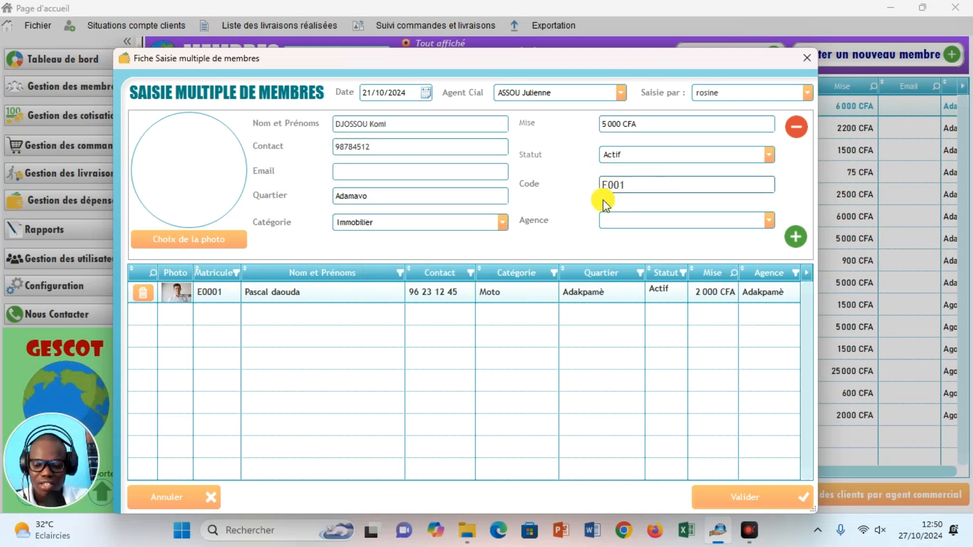
pyautogui.press('BackSpace')
pyautogui.press('BackSpace')
pyautogui.press('BackSpace')
pyautogui.write('01')
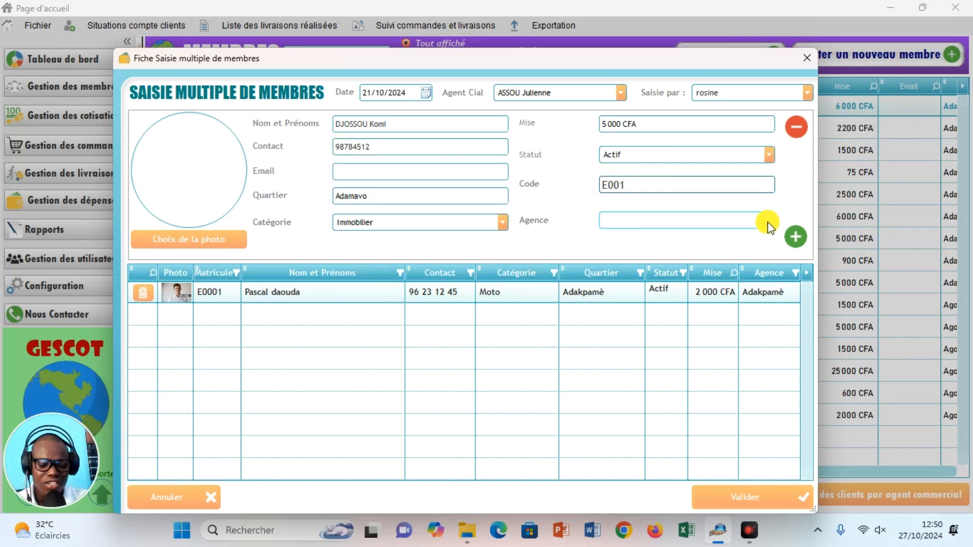
pyautogui.click(762, 221)
pyautogui.click(618, 235)
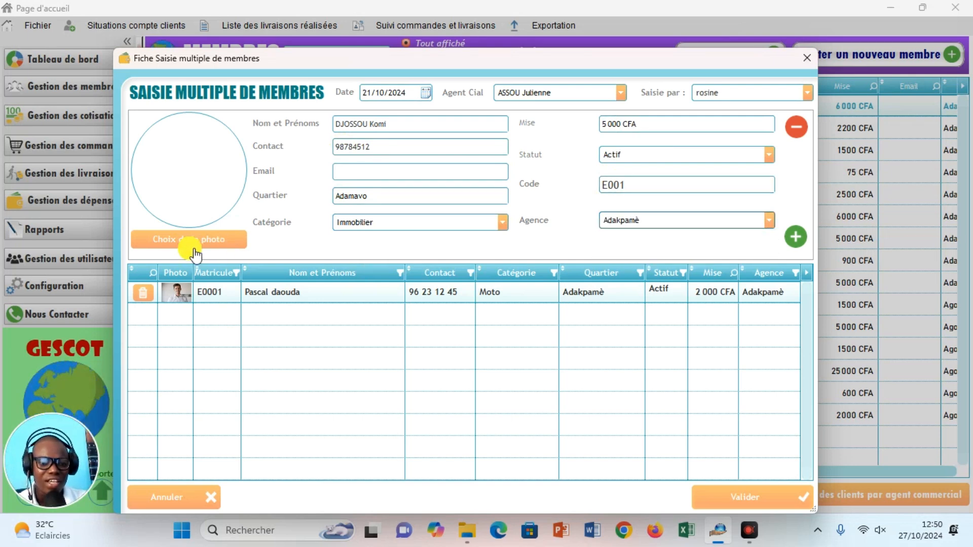
# Load the 'images v' photo into the member form.
pyautogui.click(177, 249)
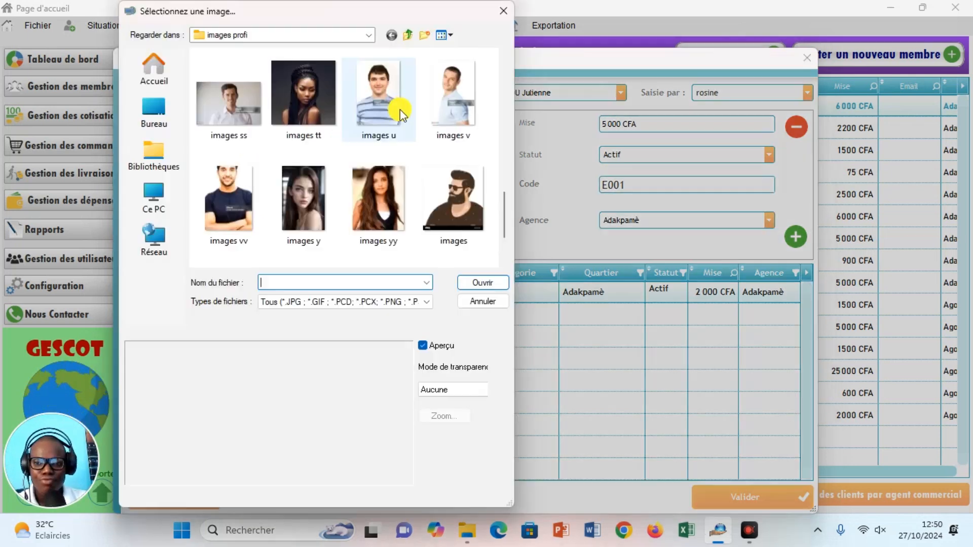
pyautogui.click(451, 132)
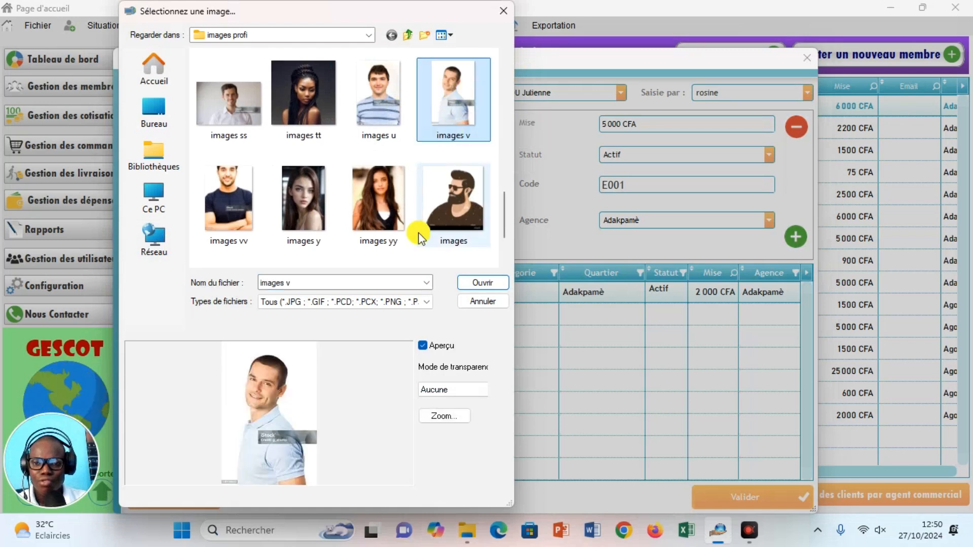
pyautogui.click(463, 282)
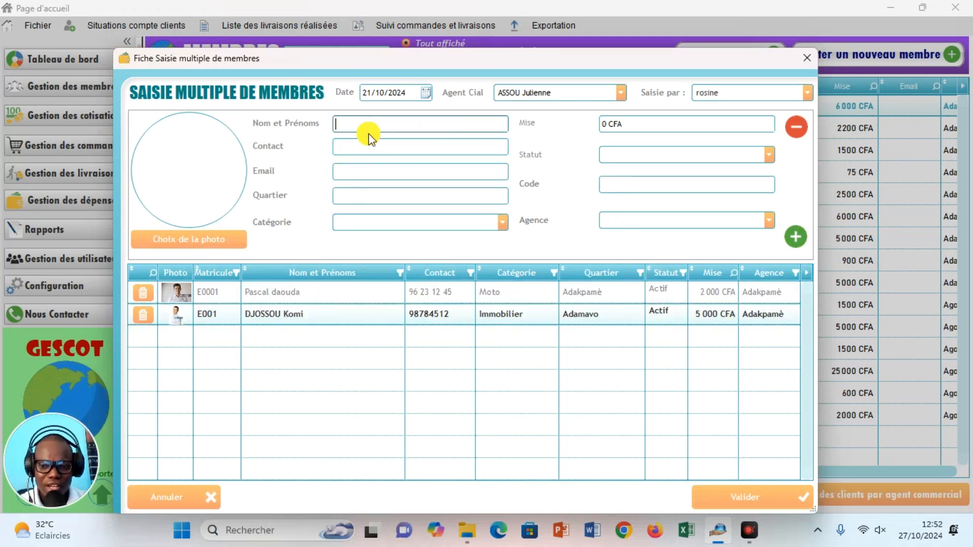
# Add placeholder member 'SSSSSS' in category Immobilier, then validate to save all entries.
pyautogui.write('SSSSSS')
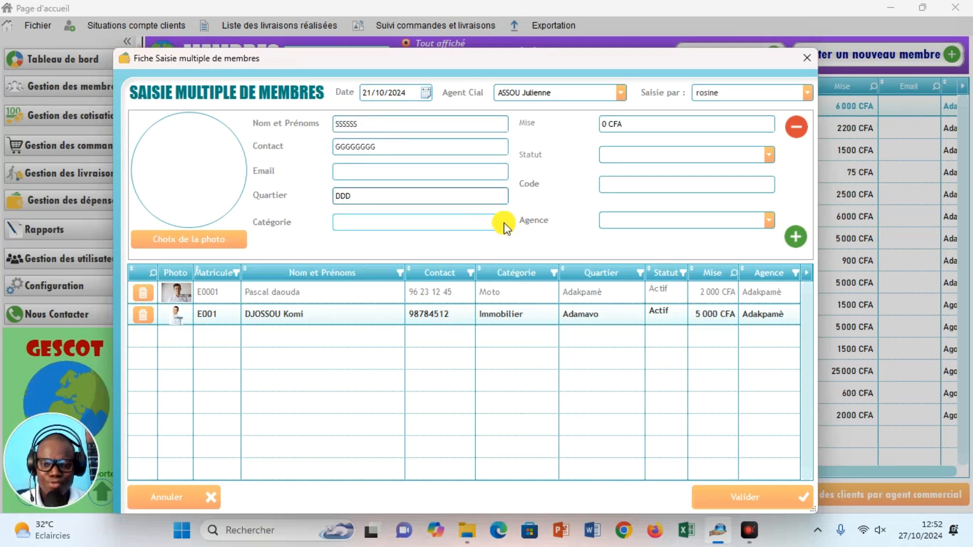
pyautogui.click(504, 224)
pyautogui.click(397, 257)
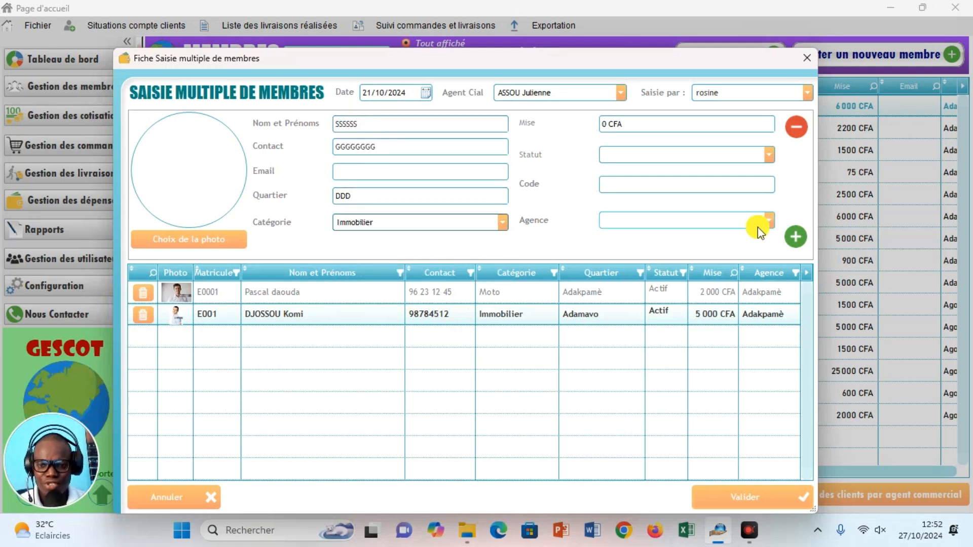
pyautogui.click(796, 239)
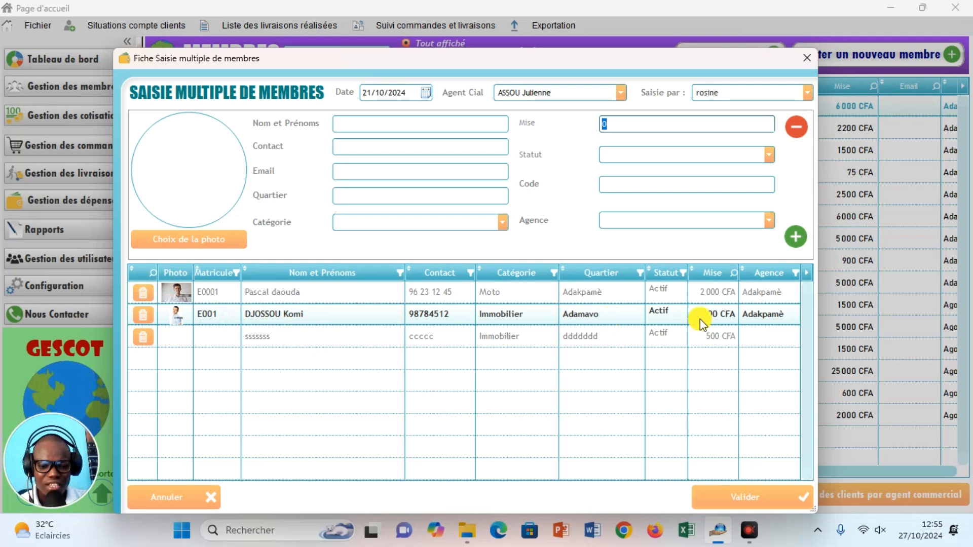
pyautogui.click(716, 502)
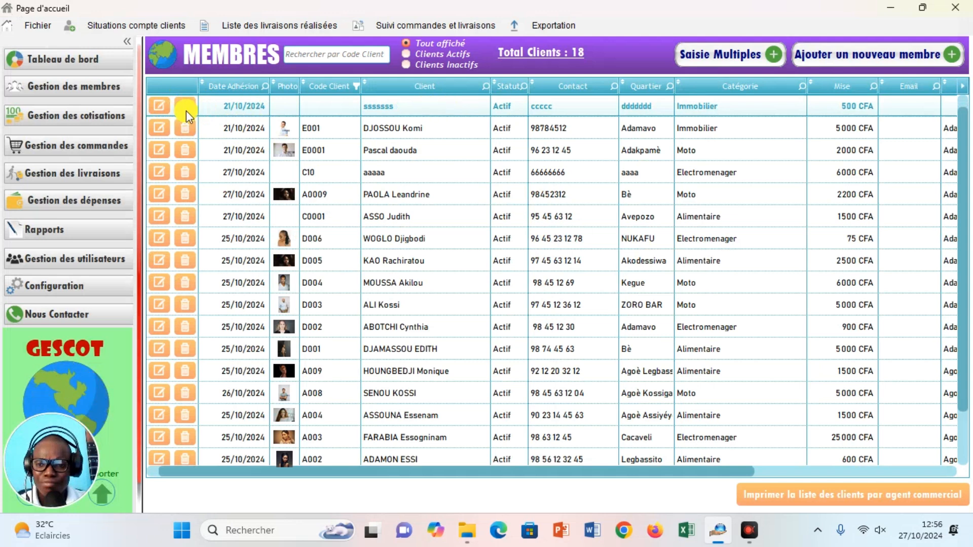
# Edit the top member record, set its agency to Adakpamè, and save it.
pyautogui.click(160, 109)
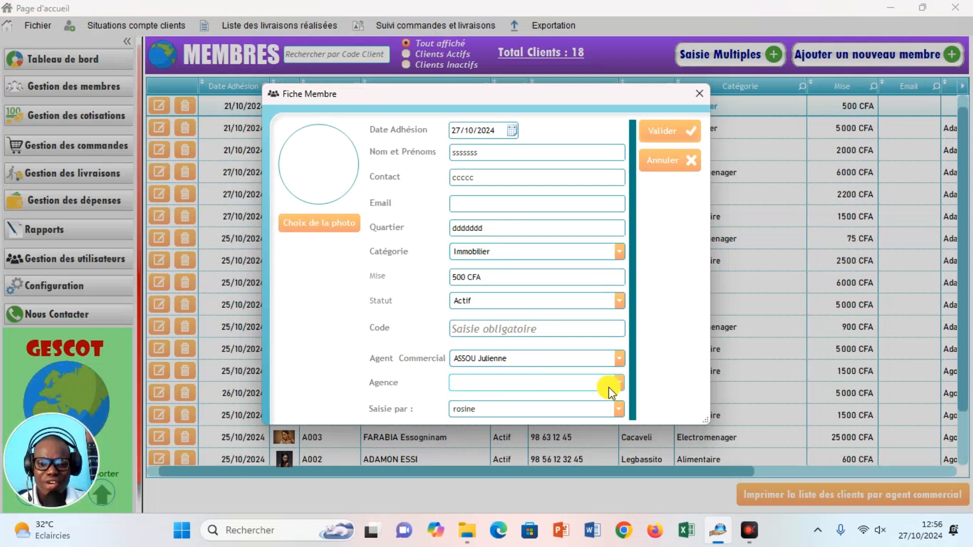
pyautogui.click(585, 383)
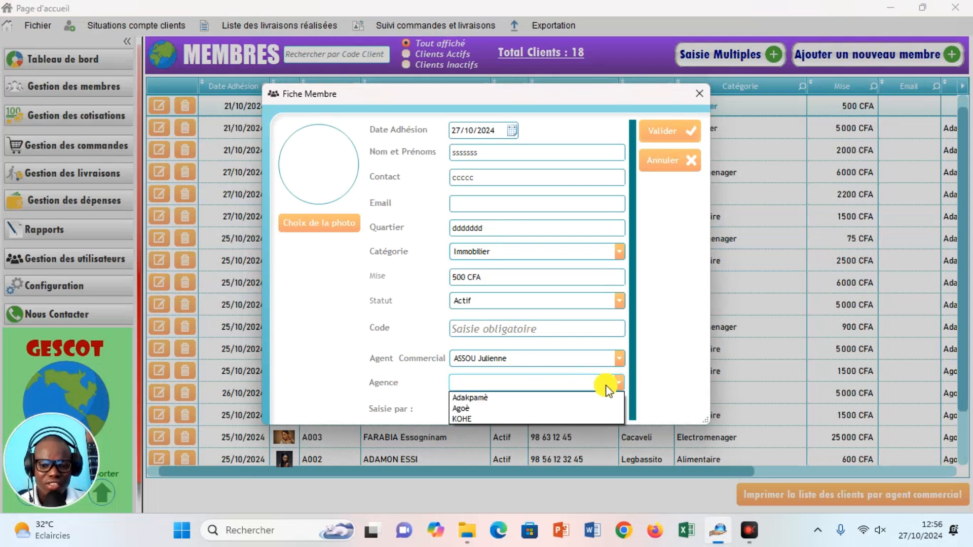
pyautogui.click(468, 397)
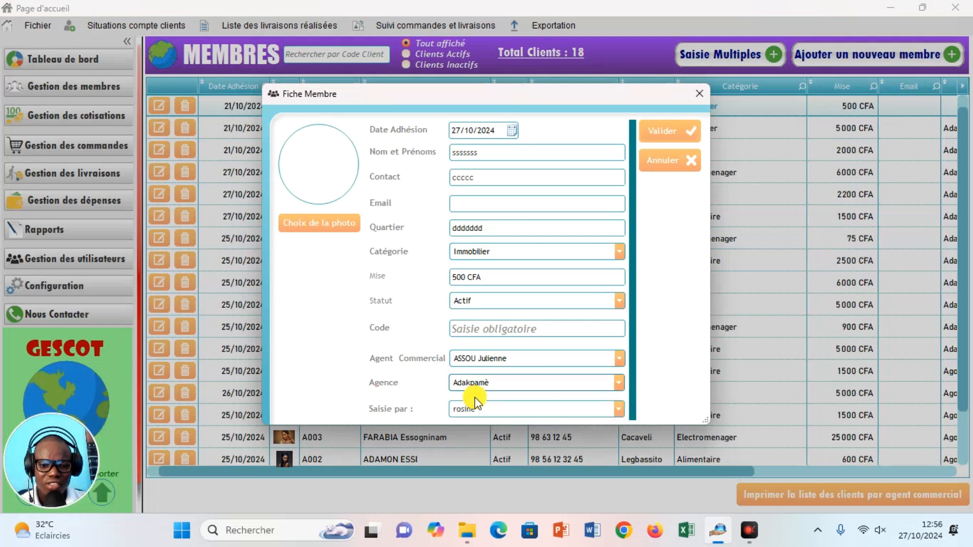
pyautogui.click(667, 132)
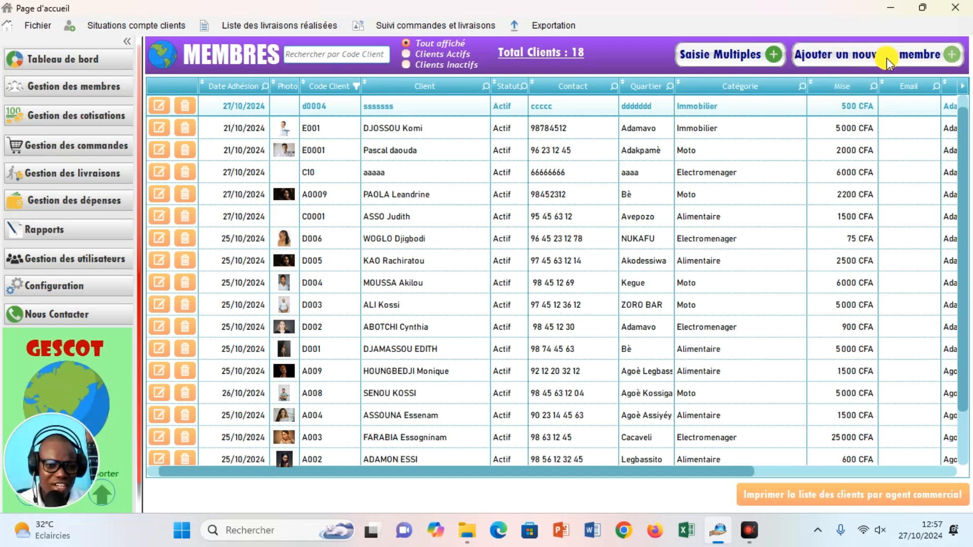
# Open and discard a blank new-member form, then reopen the top member's record.
pyautogui.click(944, 60)
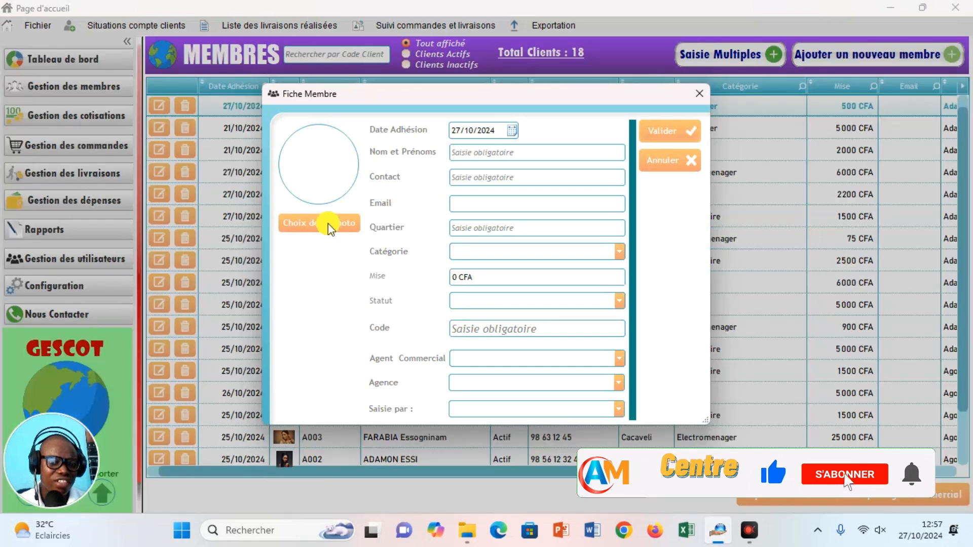
pyautogui.click(699, 97)
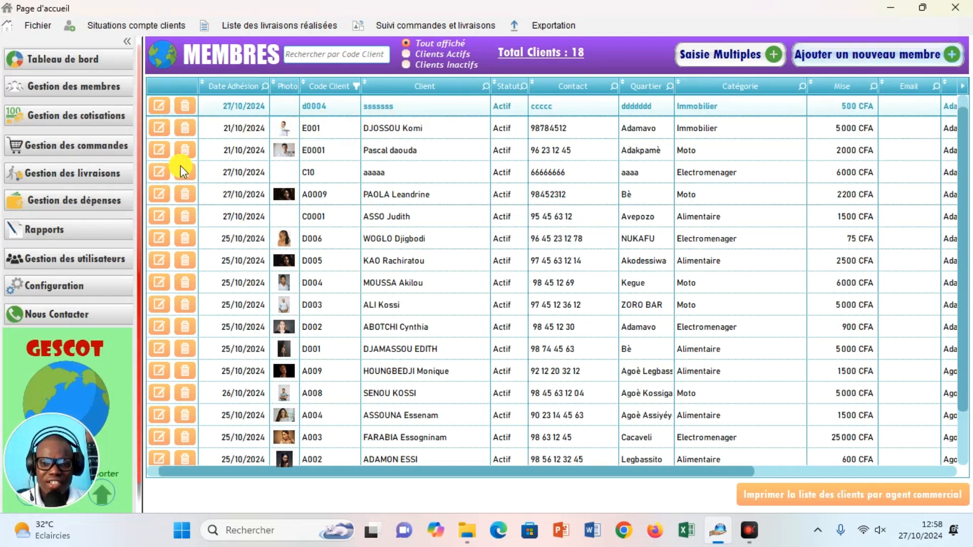
pyautogui.click(161, 107)
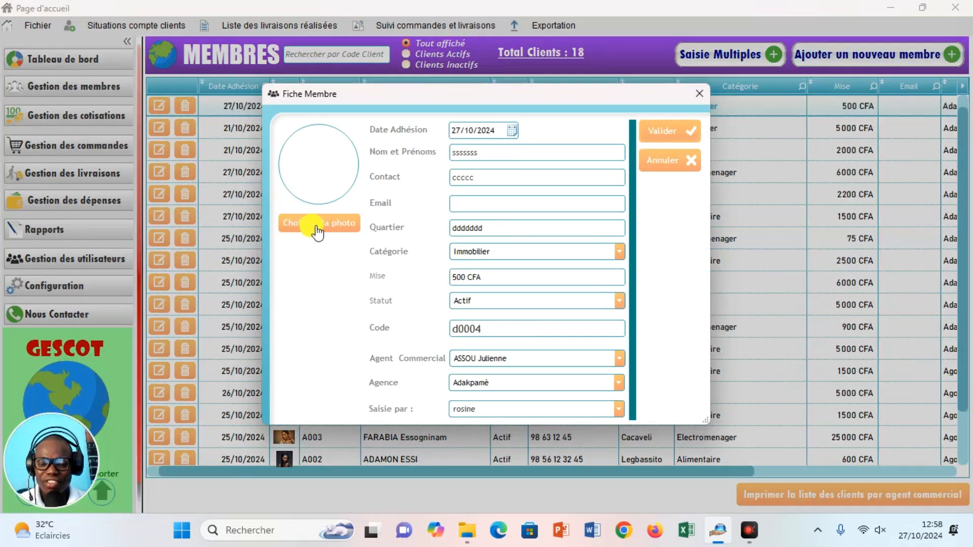
# Load the 'images ggg' picture as member d0004's photo and validate the member record.
pyautogui.click(316, 228)
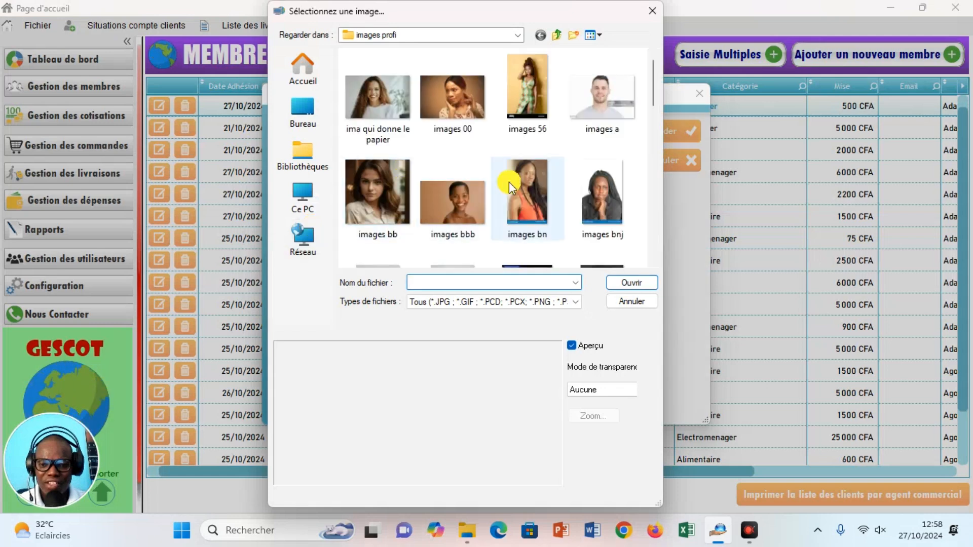
pyautogui.moveTo(654, 93); pyautogui.dragTo(654, 150)
pyautogui.click(574, 169)
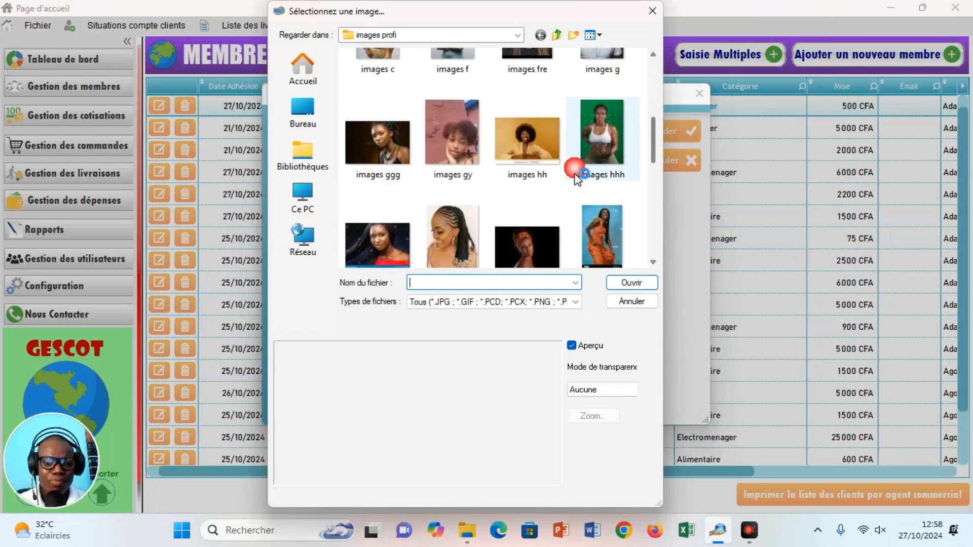
pyautogui.click(378, 149)
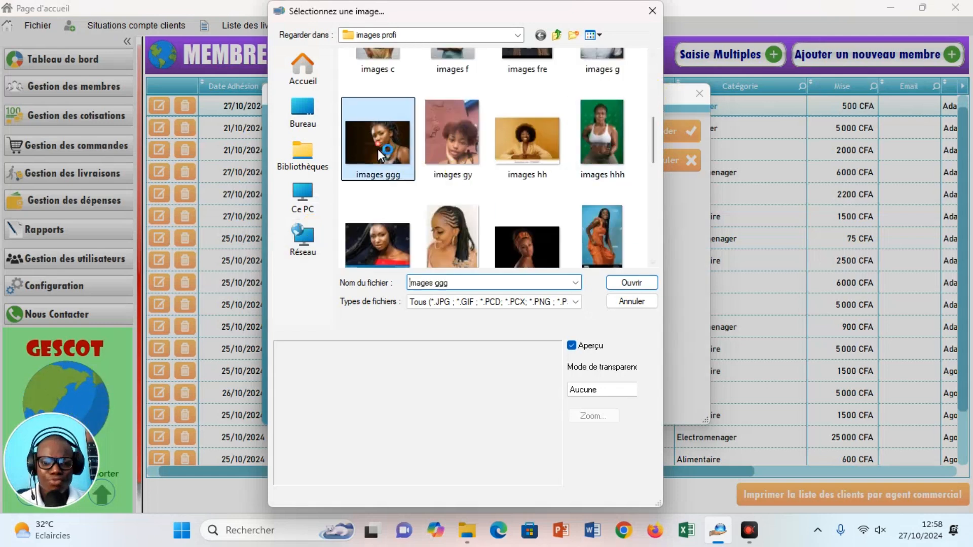
pyautogui.click(628, 284)
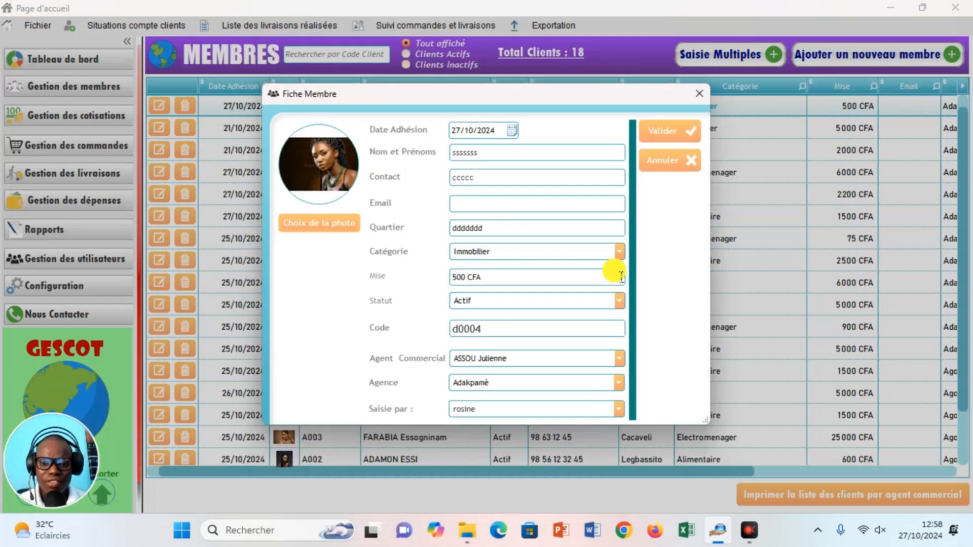
pyautogui.click(677, 133)
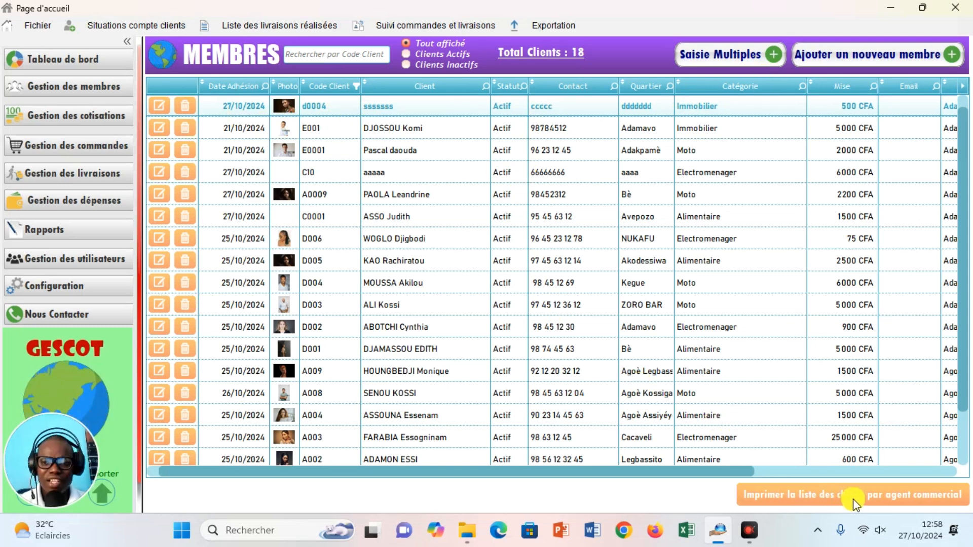
# Preview the clients-by-sales-agent report full screen, scroll through its pages, then close it.
pyautogui.click(803, 502)
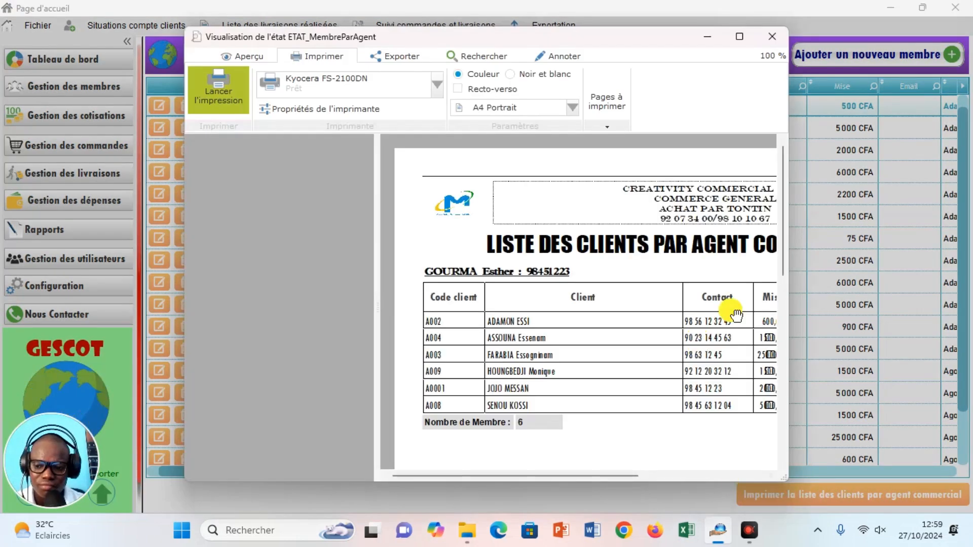
pyautogui.click(739, 36)
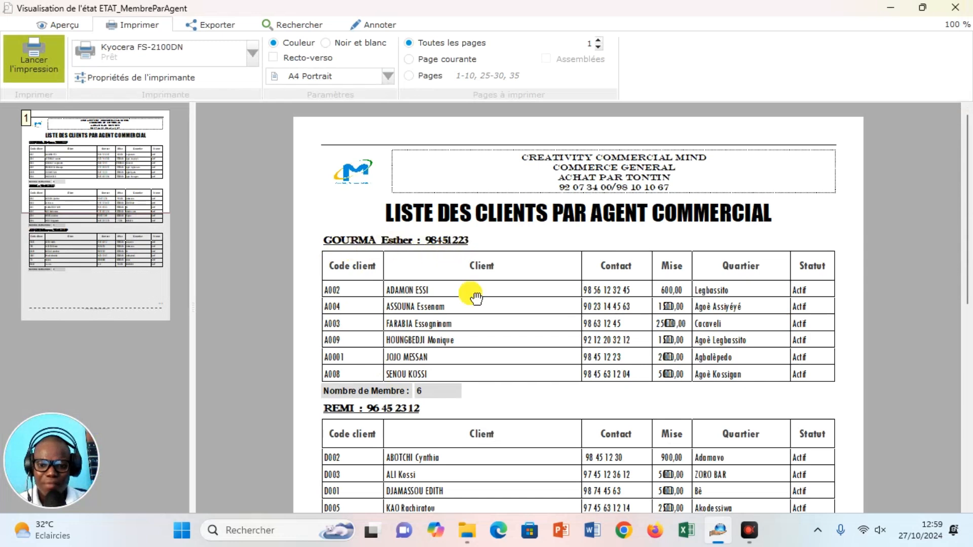
pyautogui.moveTo(969, 213); pyautogui.dragTo(968, 259)
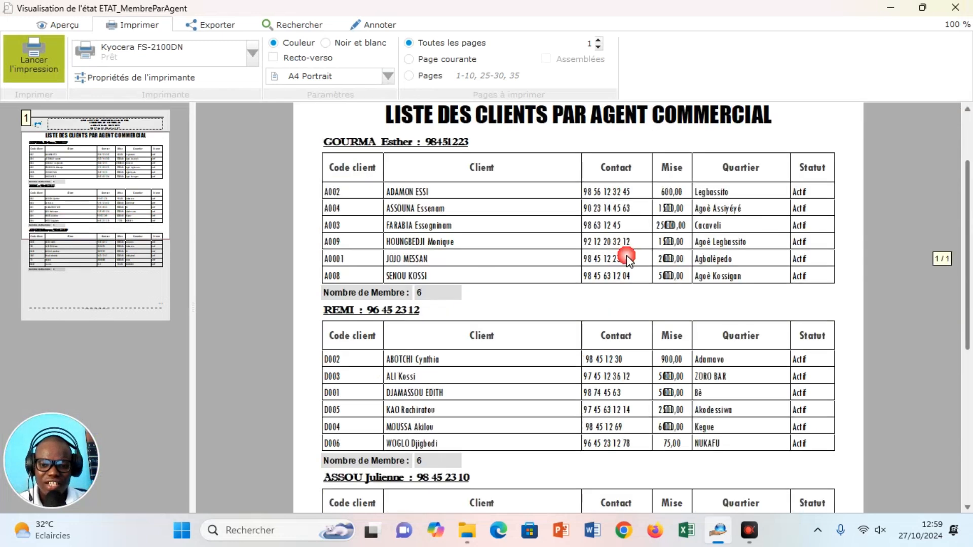
pyautogui.moveTo(969, 218); pyautogui.dragTo(969, 375)
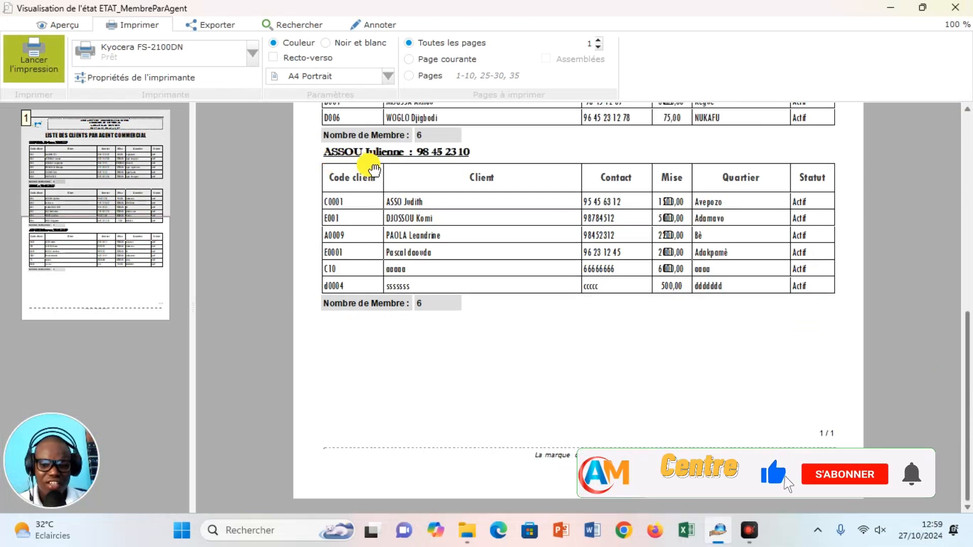
pyautogui.scroll(6, 668, 254)
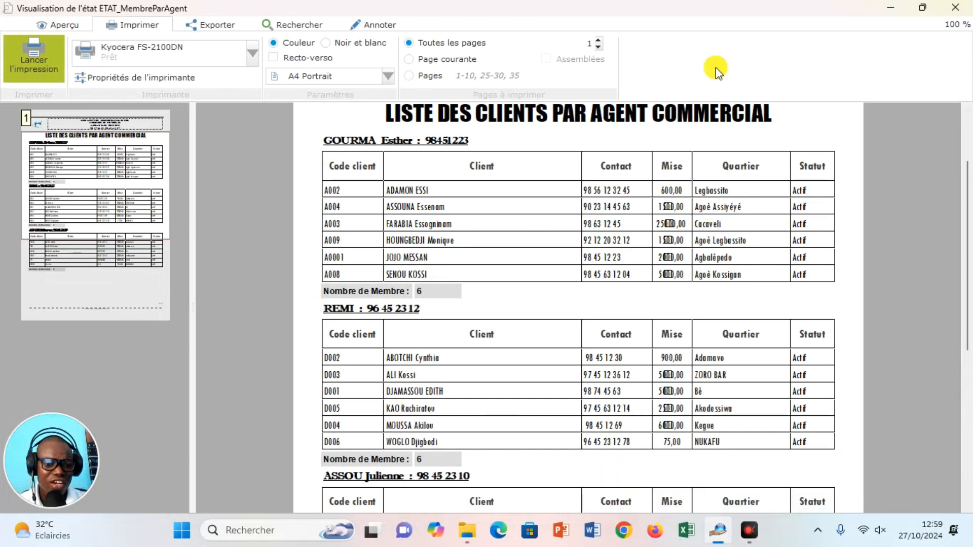
pyautogui.click(957, 8)
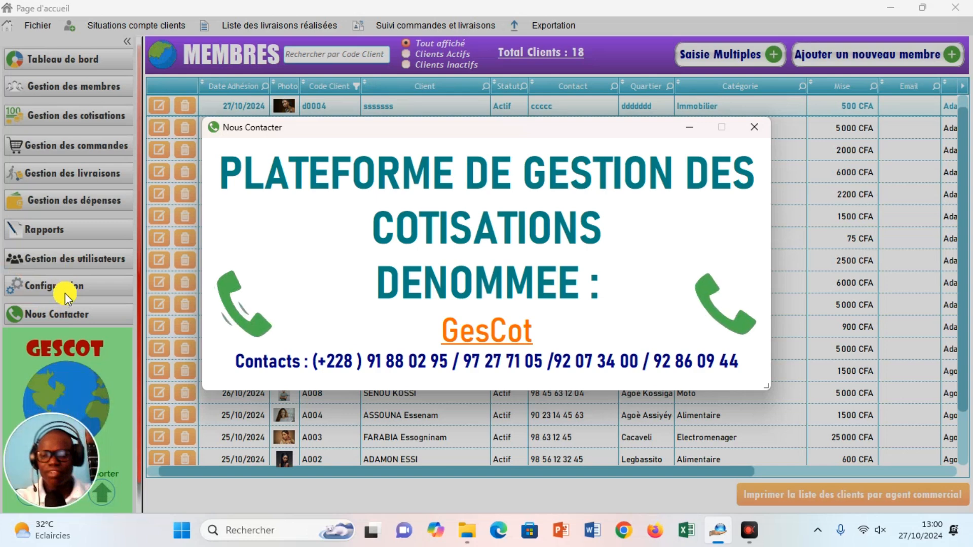